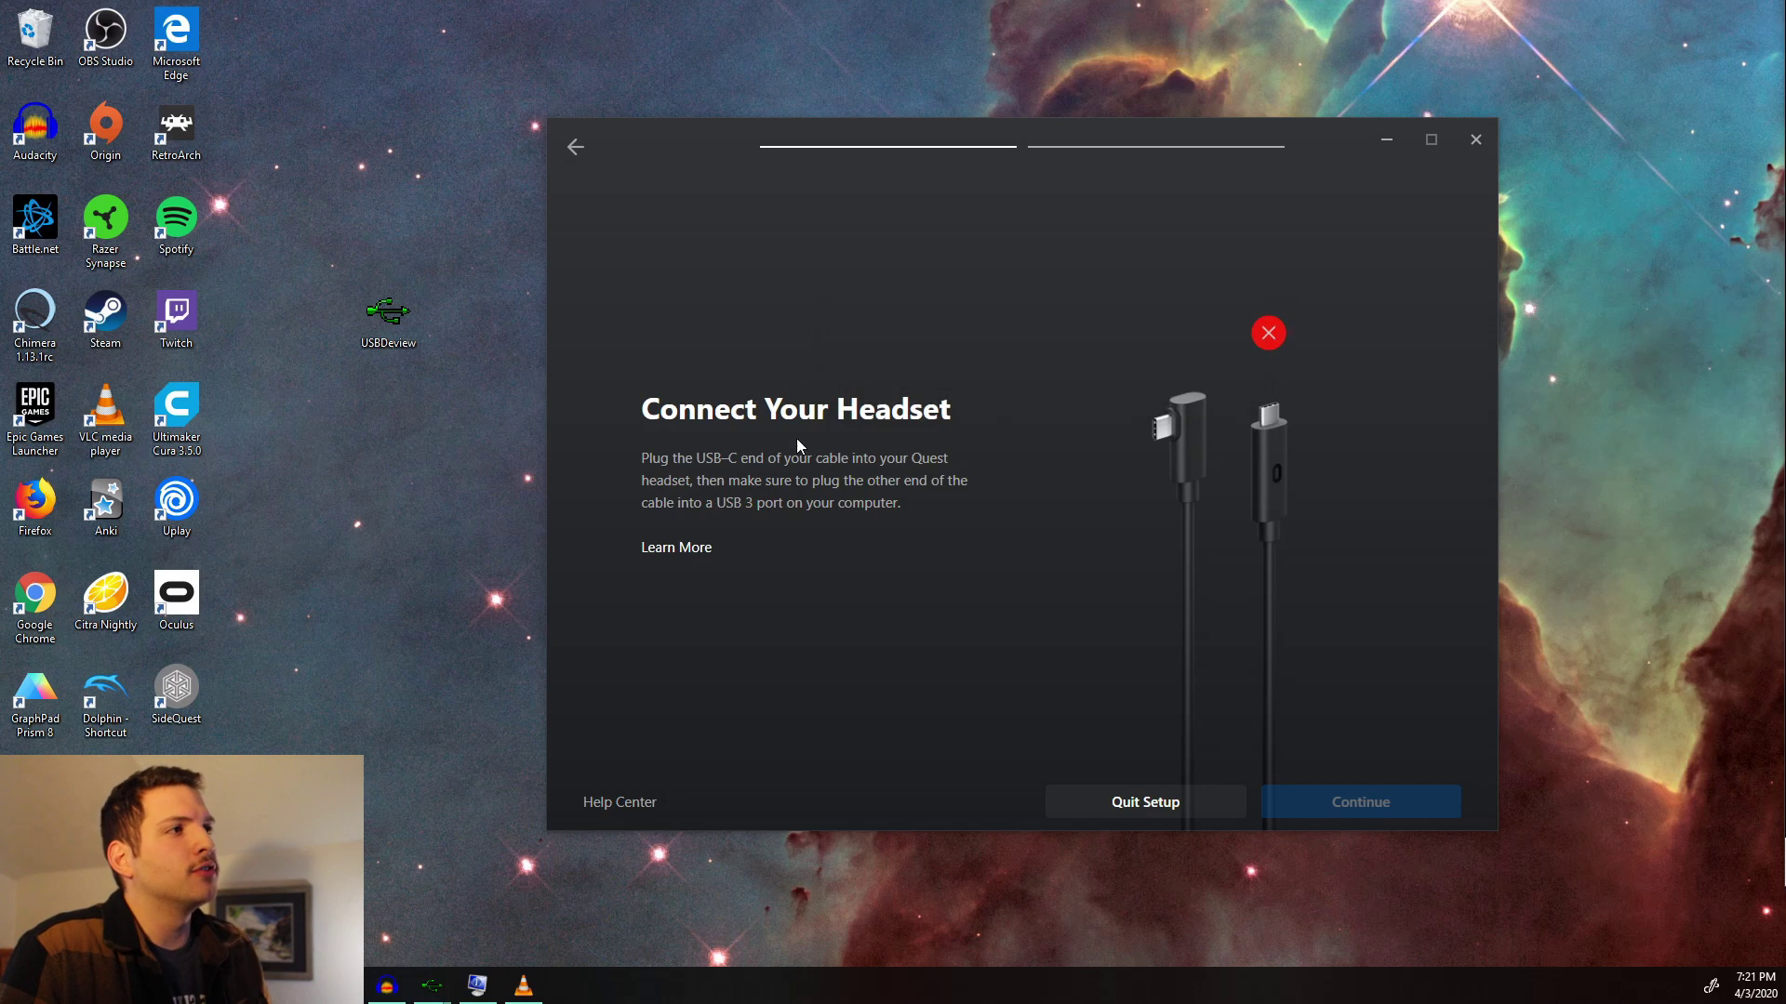
# Step: Open USBDeview, select the connected Quest device in the list, and examine its power and USB version values
pyautogui.doubleClick(389, 316)
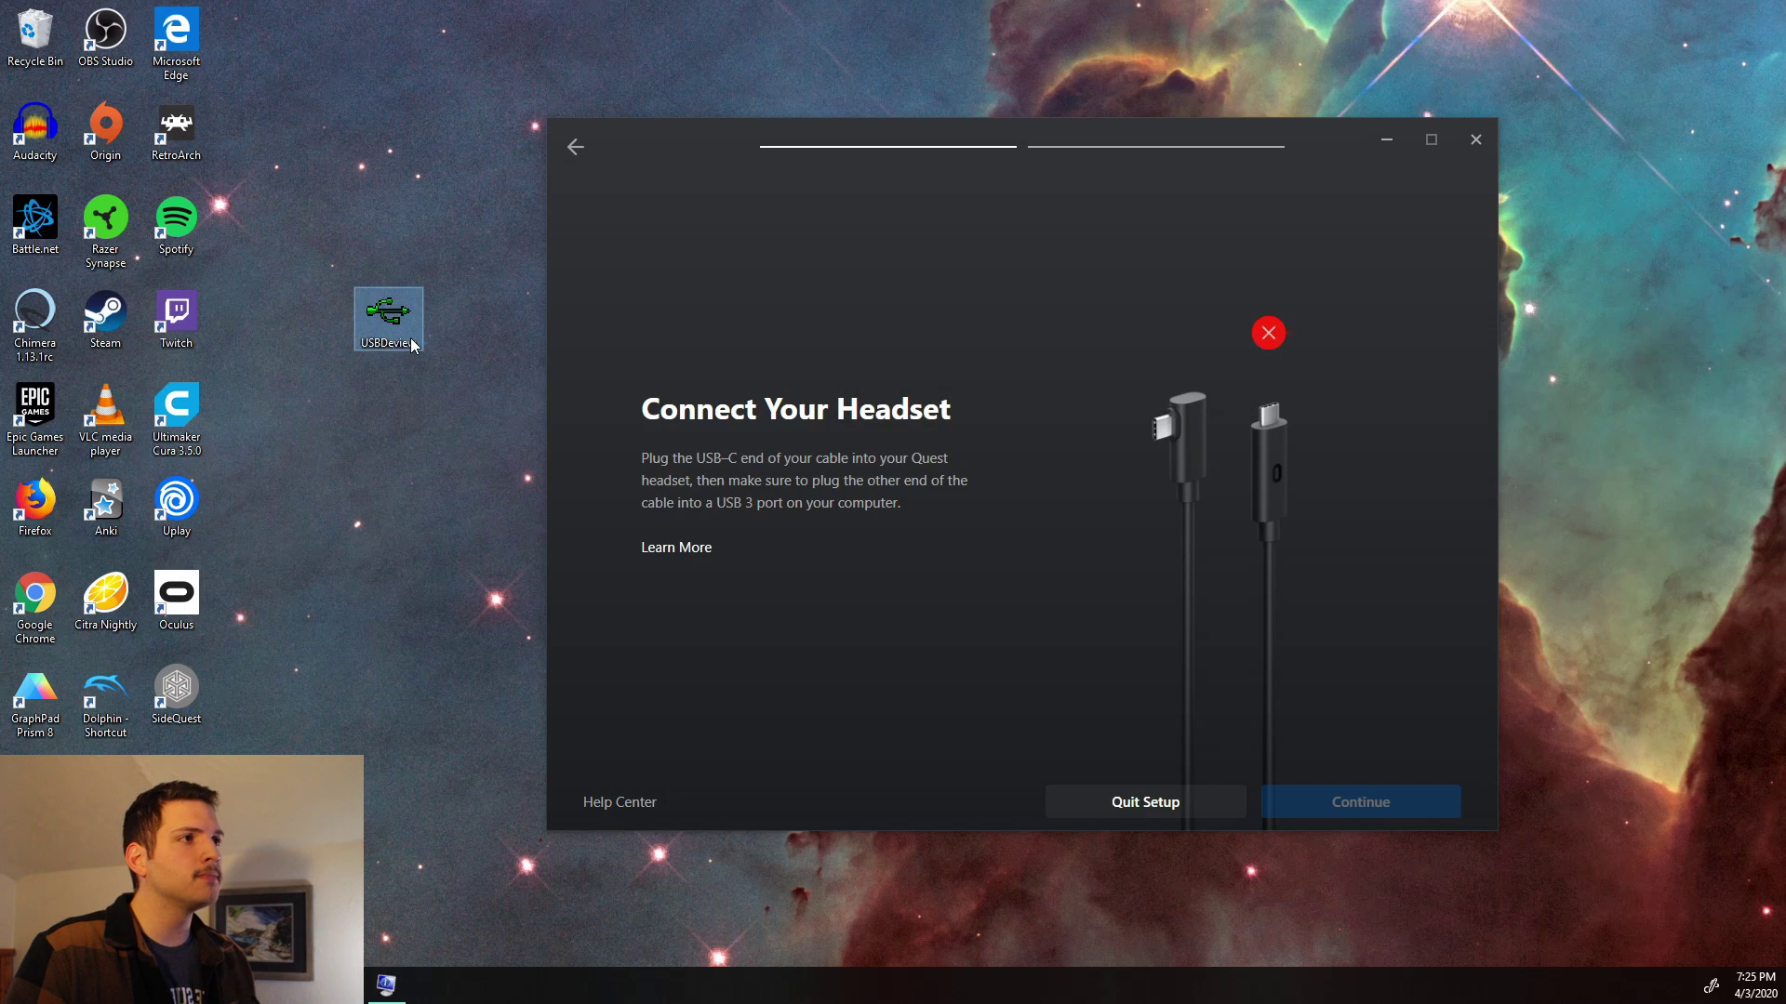
pyautogui.click(1005, 116)
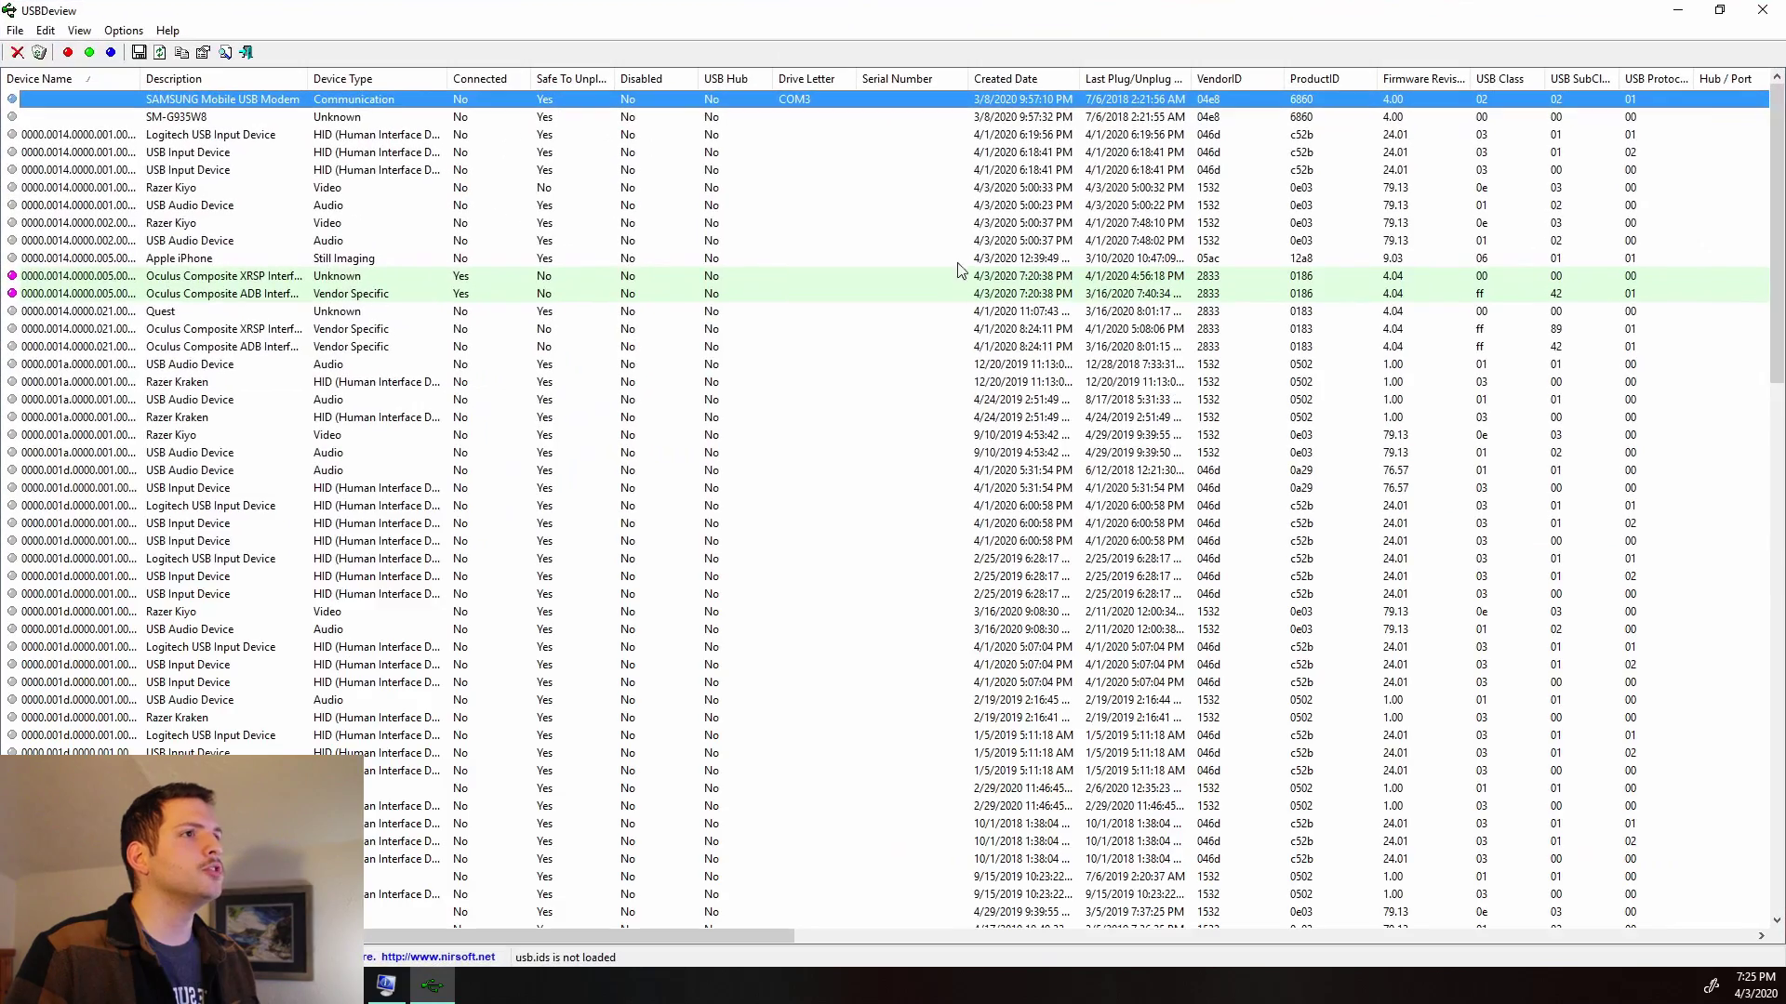
pyautogui.scroll(-10, 327, 621)
pyautogui.scroll(-7, 328, 621)
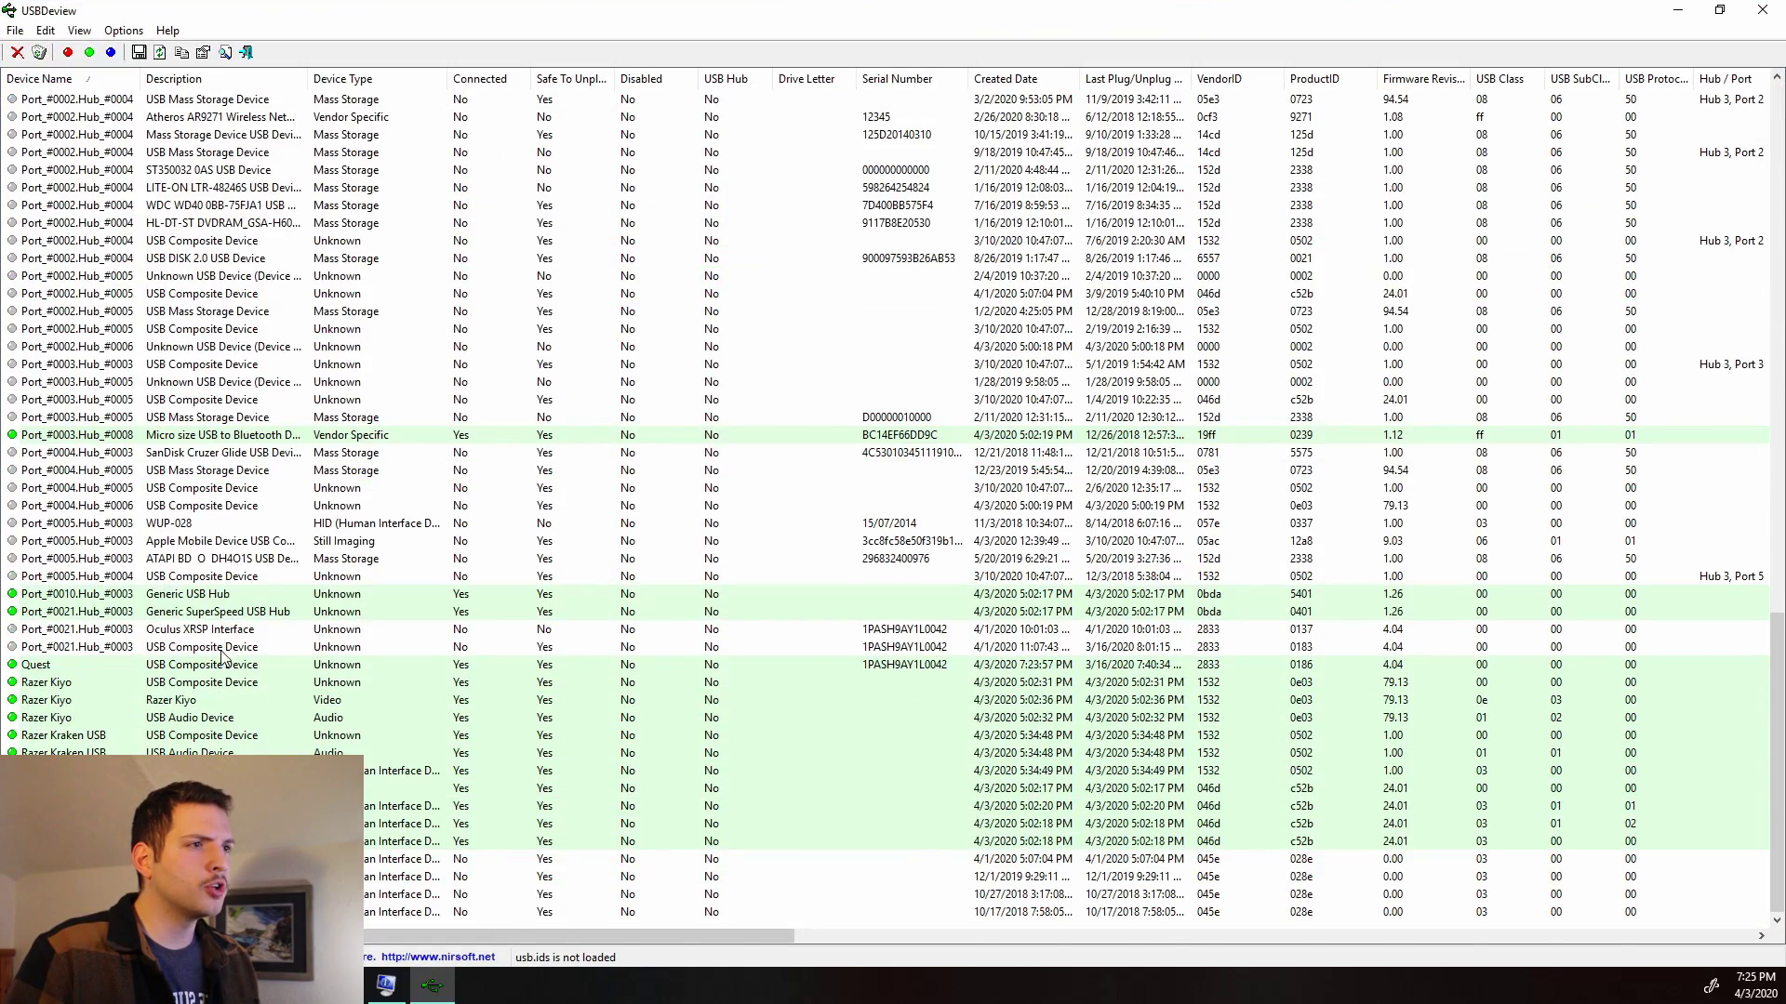
pyautogui.click(164, 665)
pyautogui.moveTo(491, 940); pyautogui.dragTo(1497, 906)
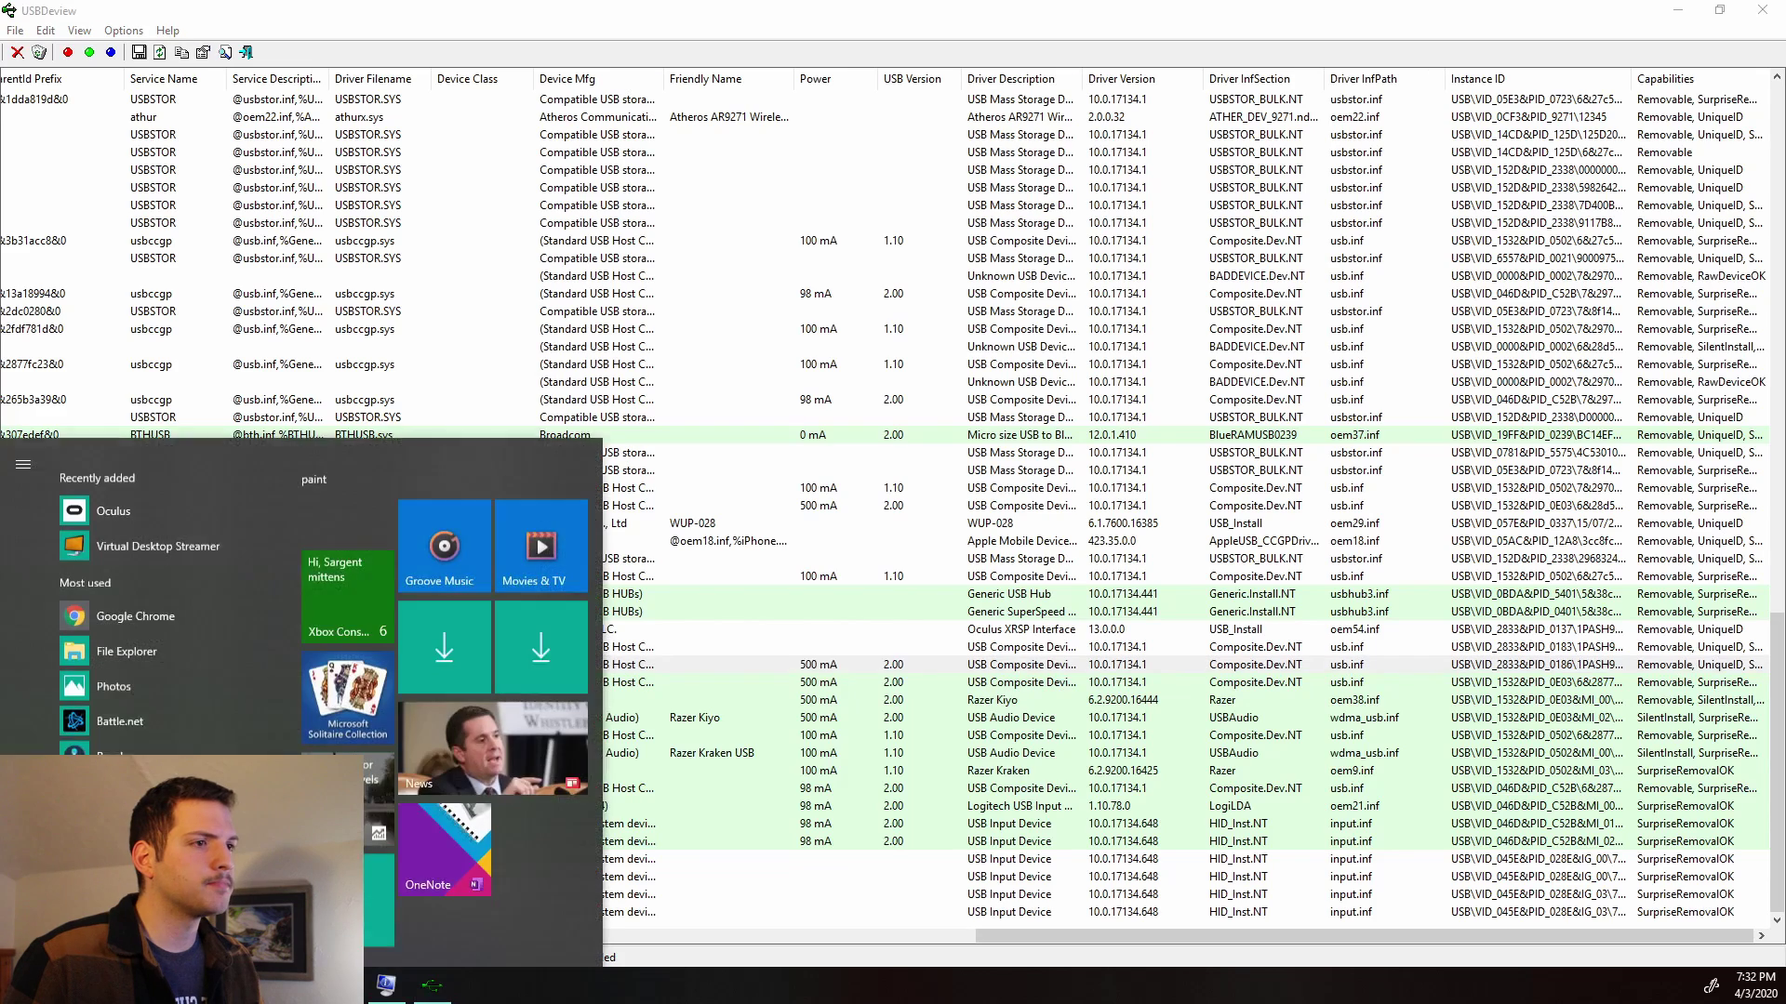
# Step: Open Device Manager and expand the Universal Serial Bus controllers category
pyautogui.write('device manager')
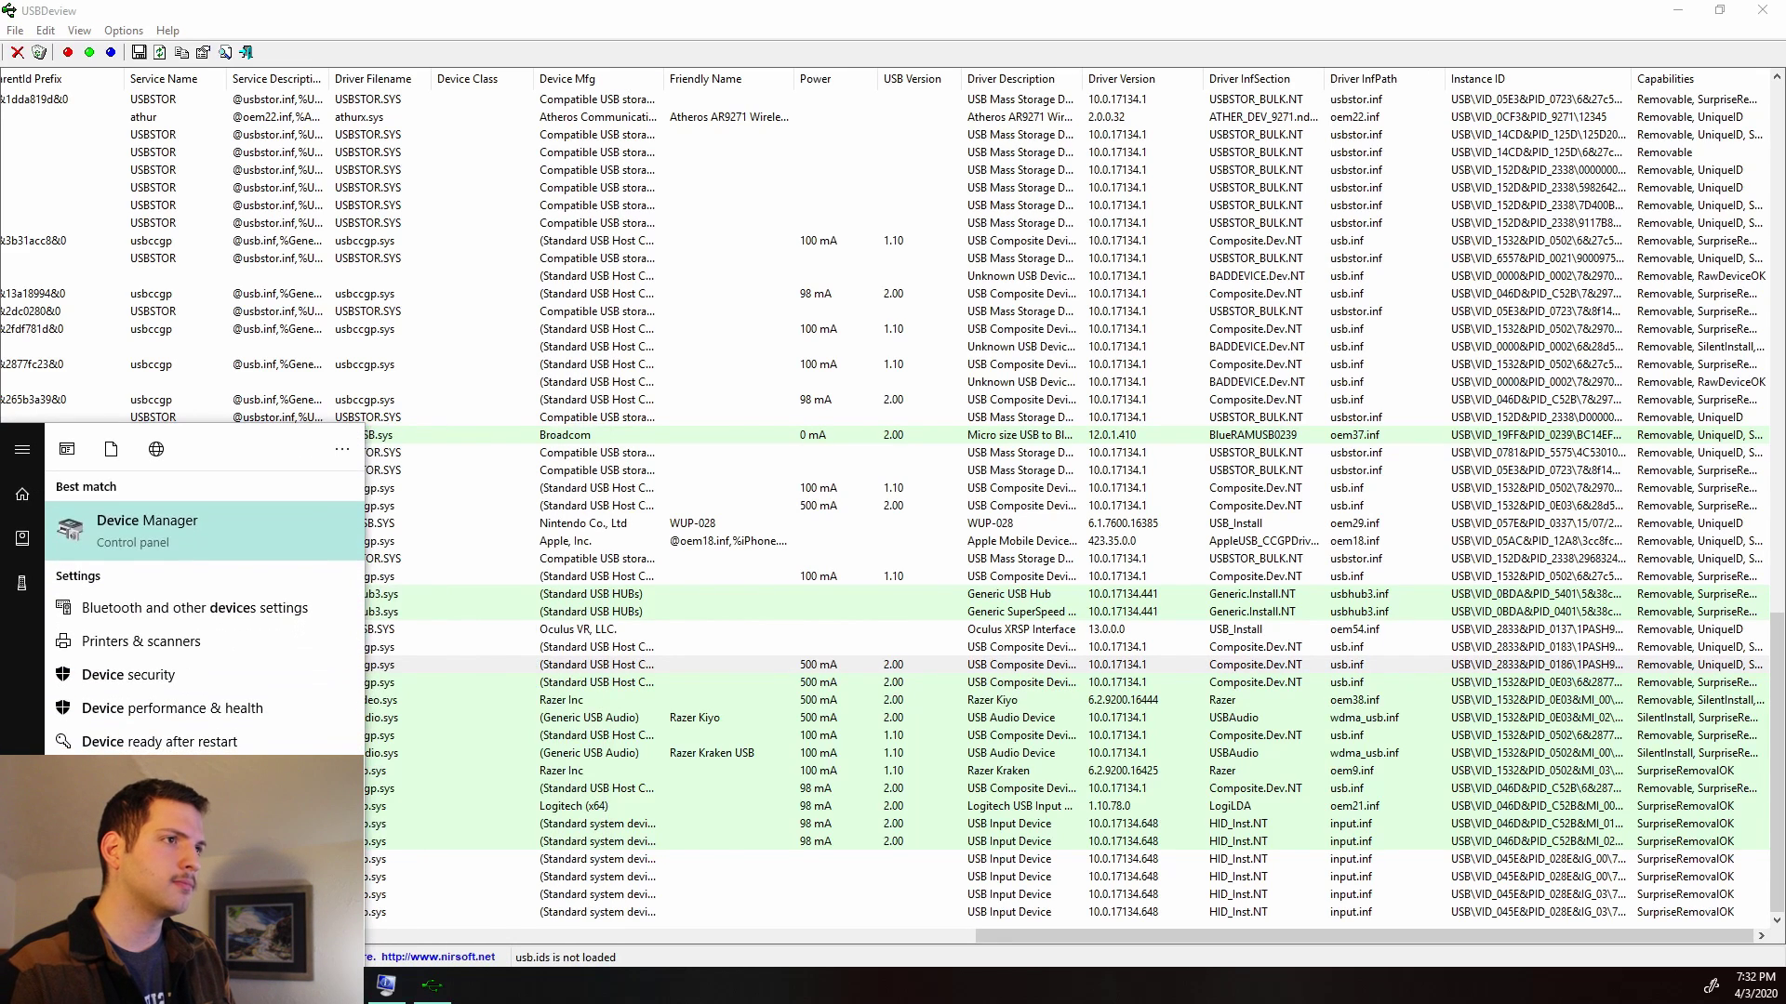
pyautogui.press('Return')
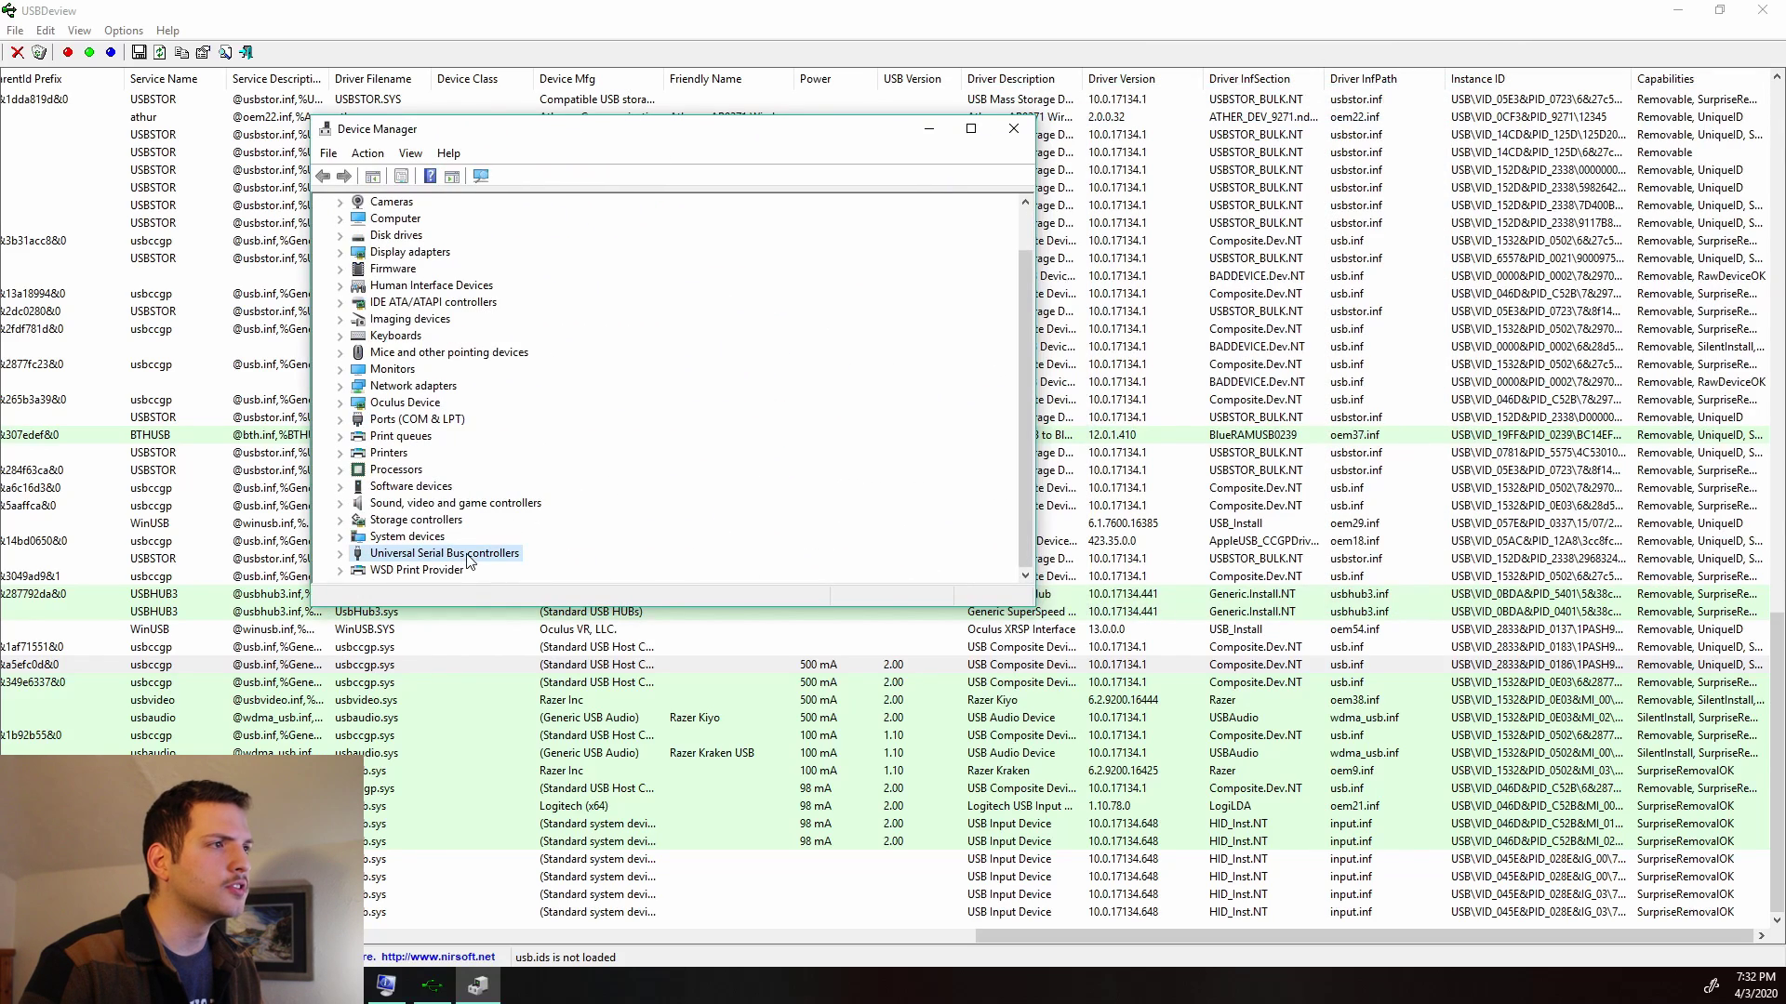
pyautogui.click(341, 553)
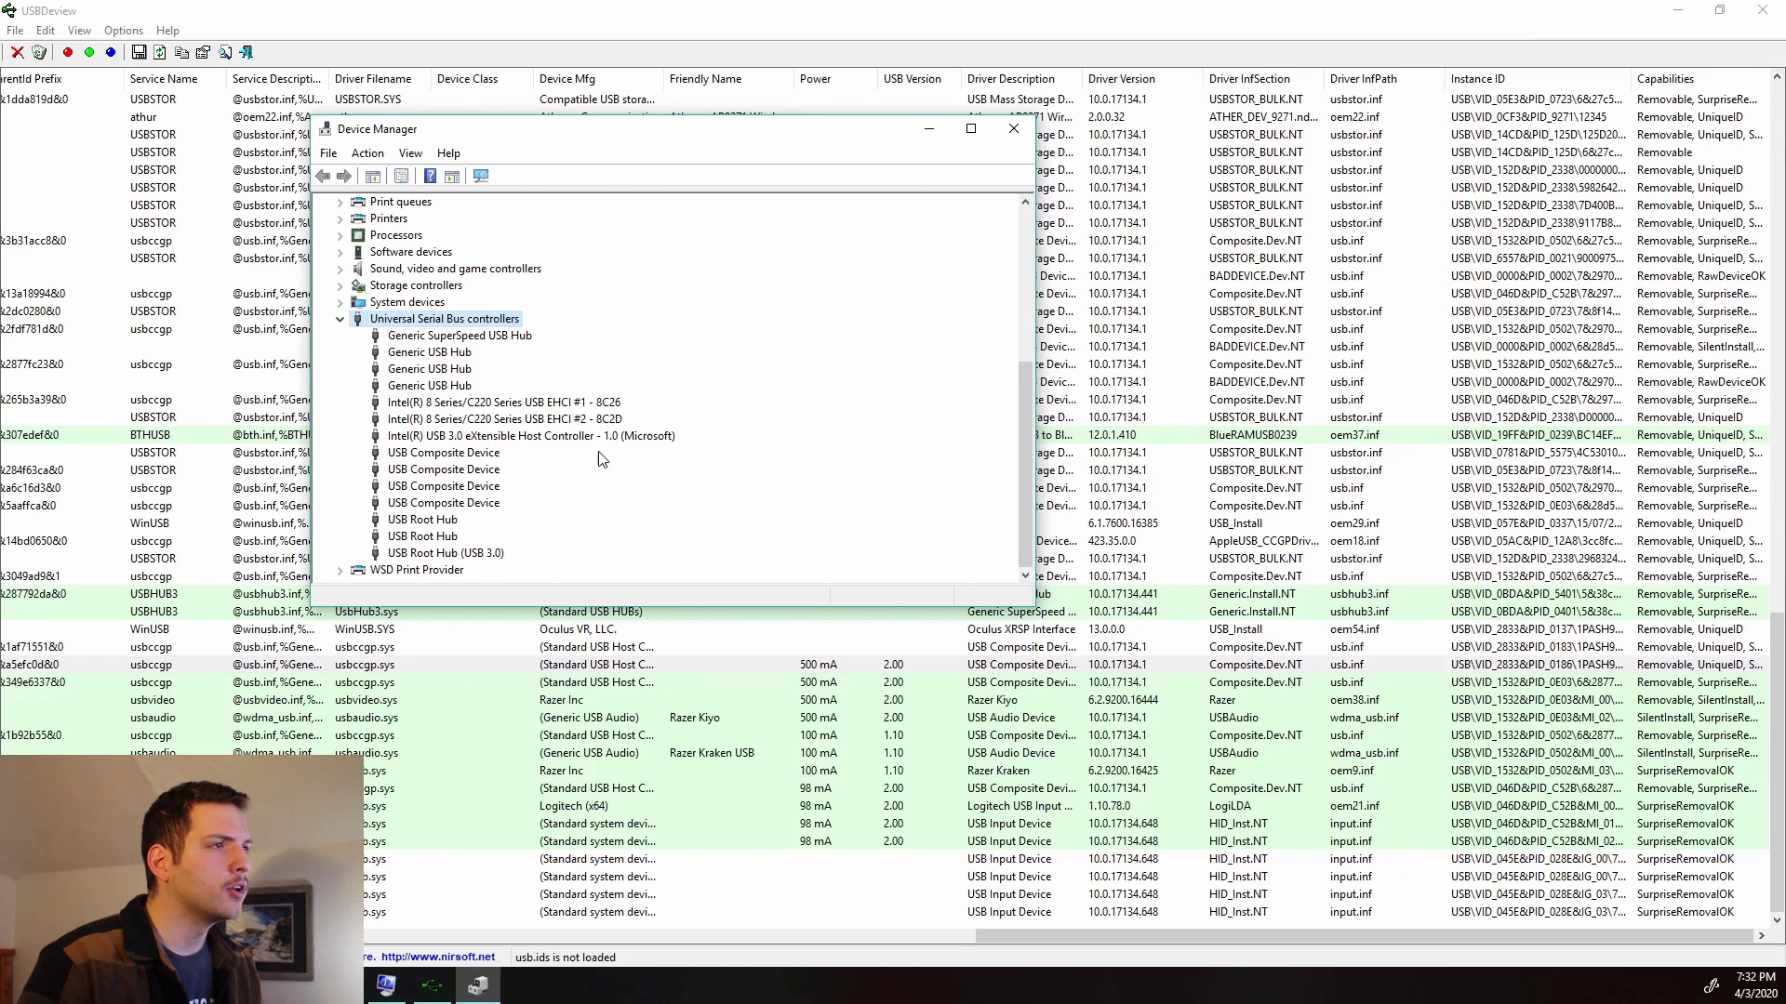
# Step: Open the properties of the Intel(R) USB 3.0 eXtensible Host Controller and view its driver information
pyautogui.click(502, 440)
pyautogui.rightClick(478, 441)
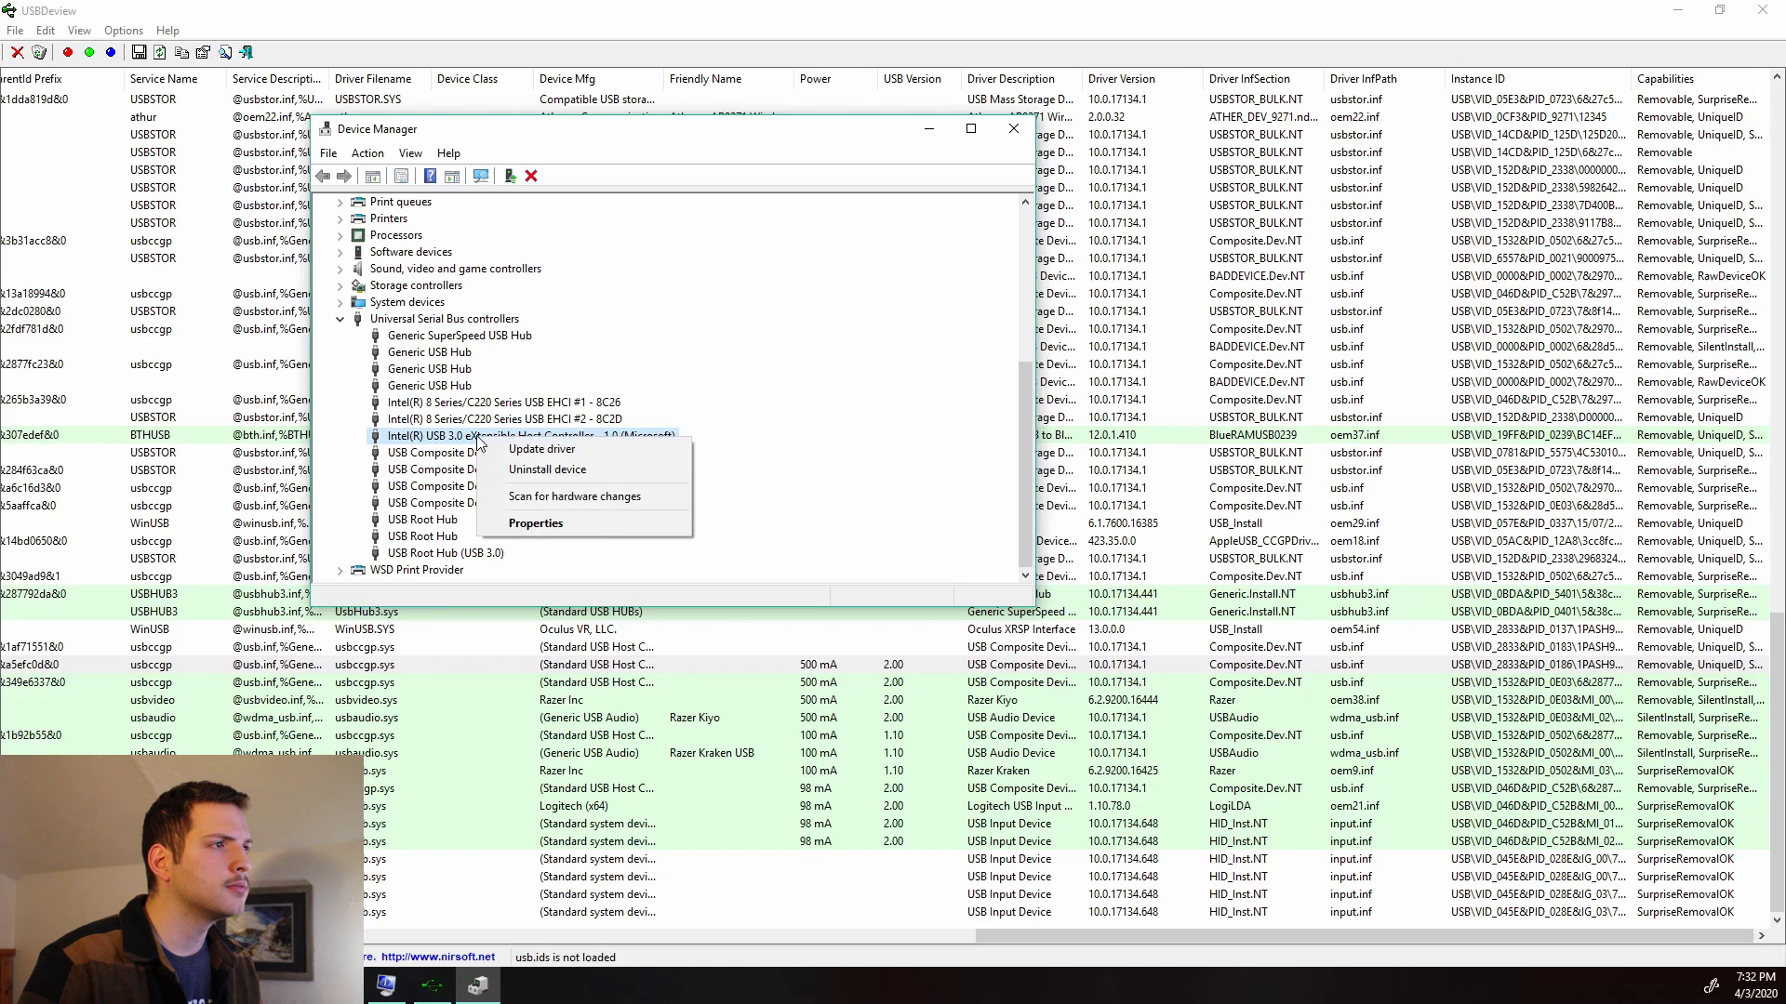
pyautogui.click(528, 522)
pyautogui.moveTo(600, 175); pyautogui.dragTo(754, 187)
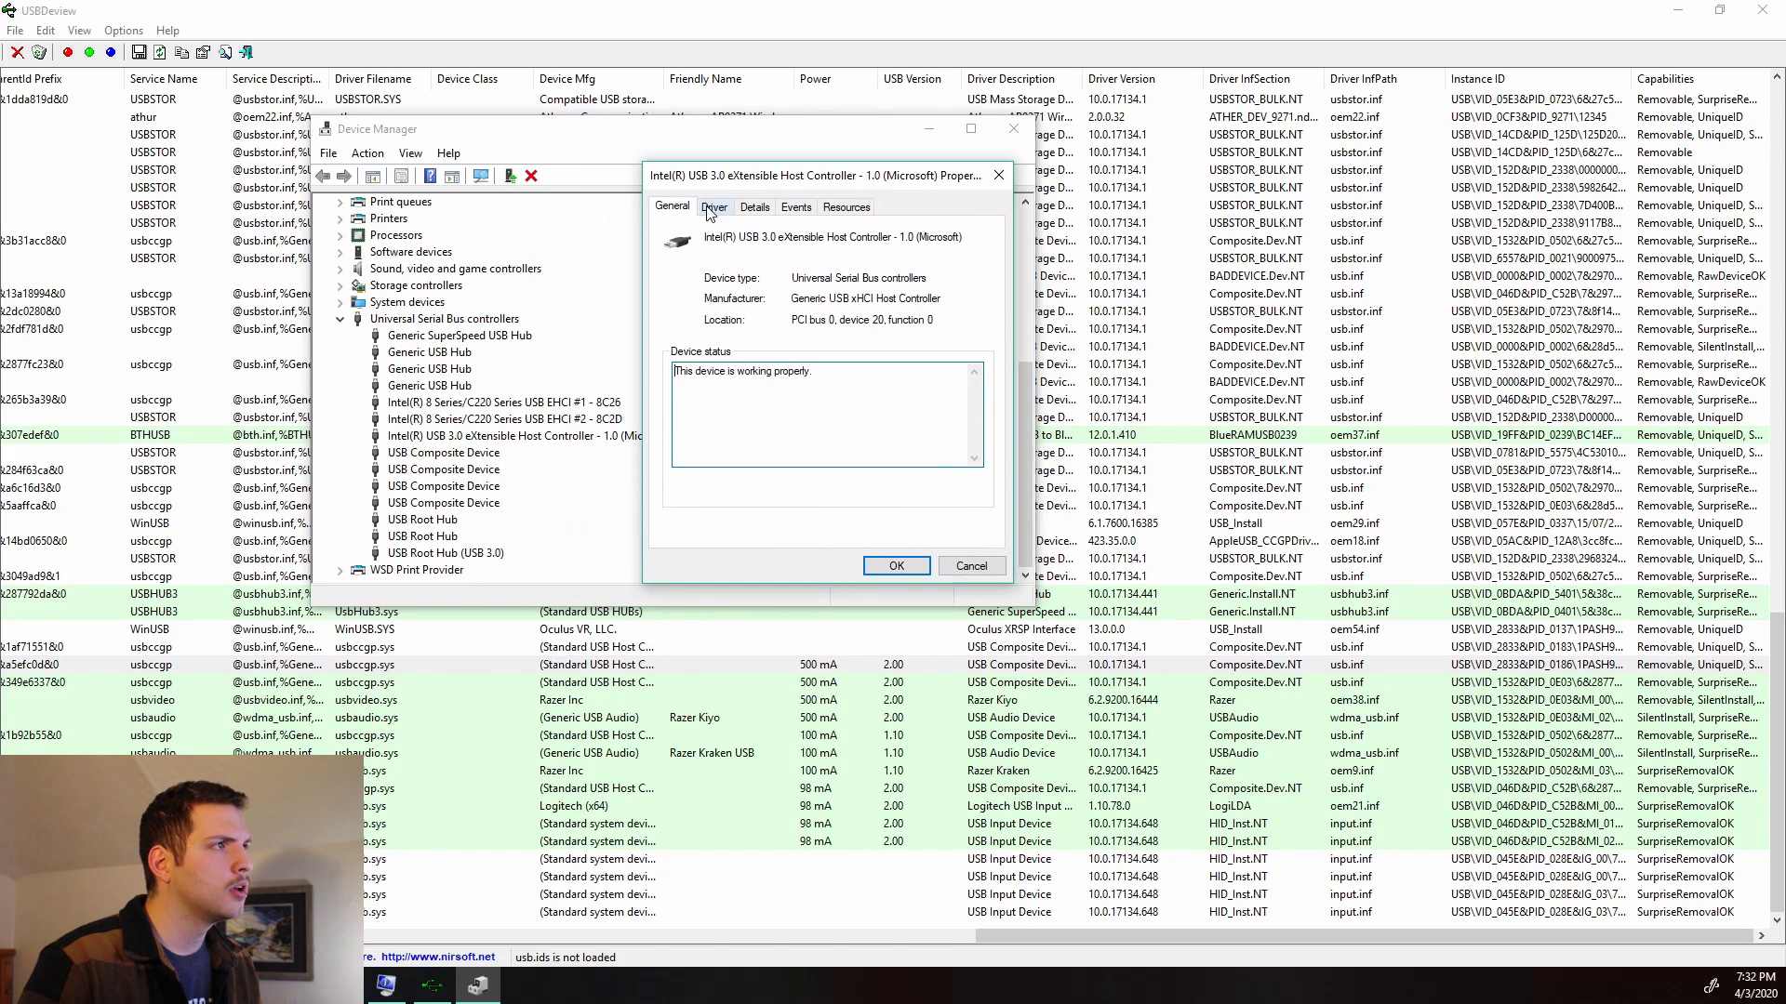
pyautogui.click(711, 208)
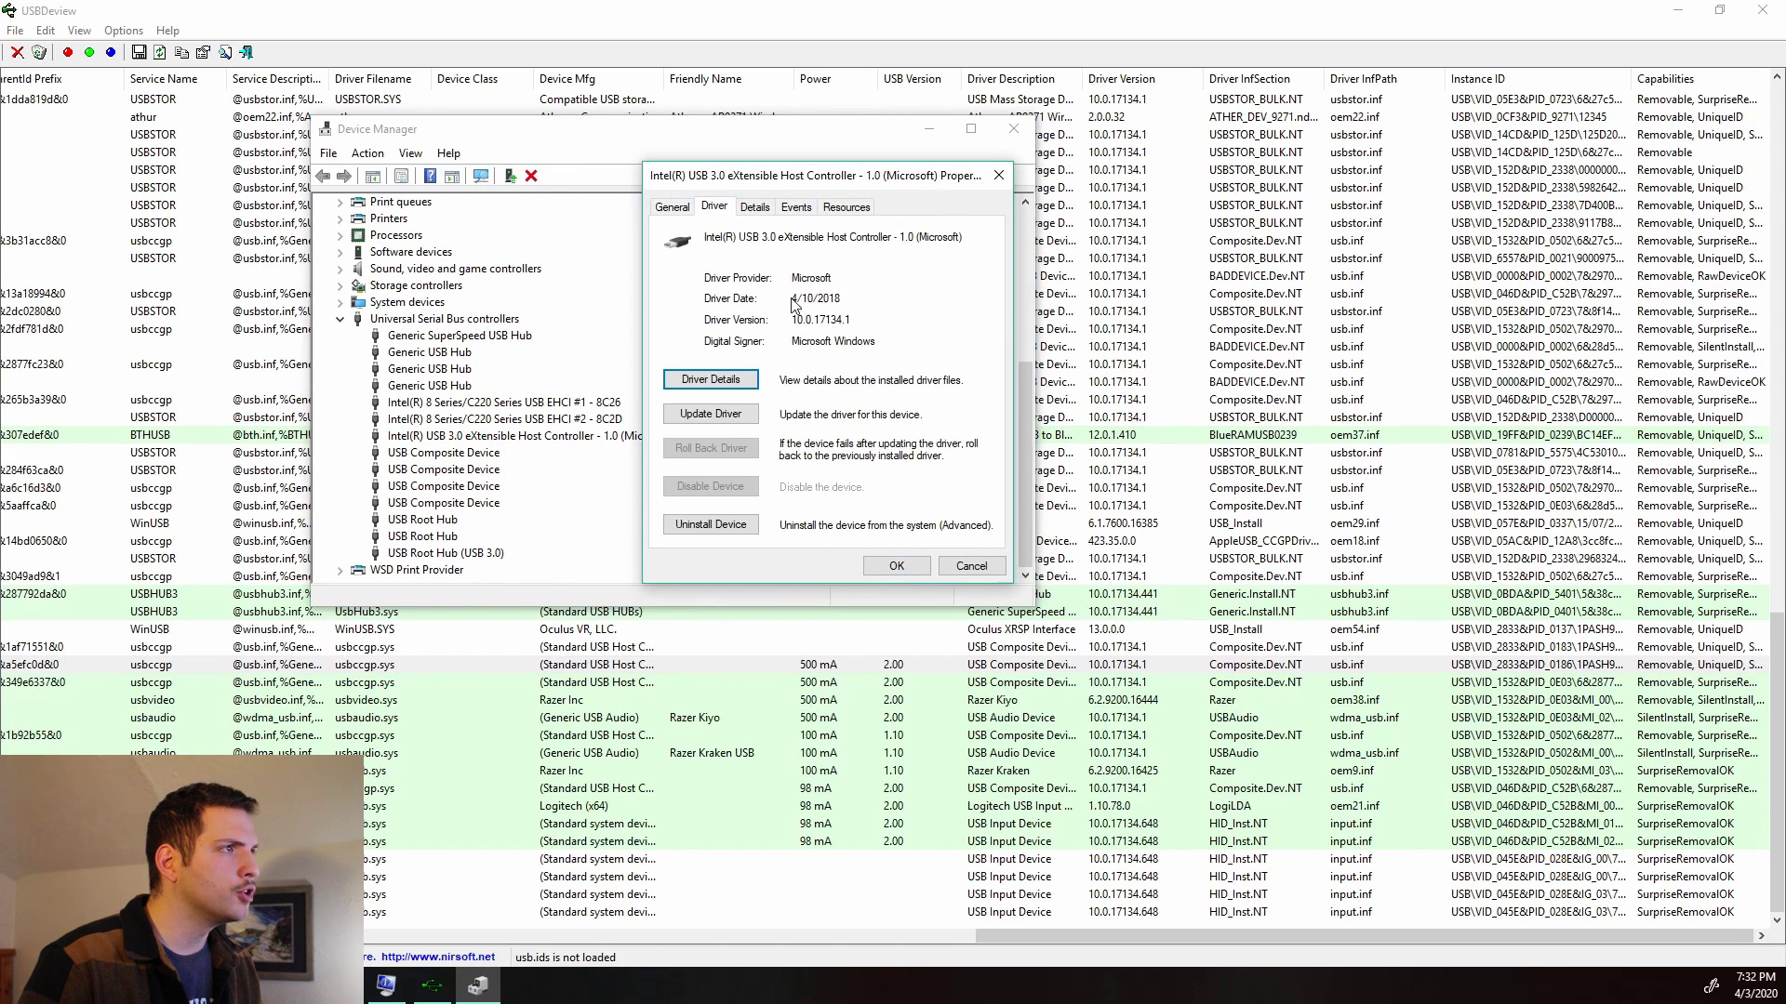
# Step: Run an automatic driver update check for the Intel USB 3.0 host controller, and close the update and properties dialogs
pyautogui.click(734, 415)
pyautogui.click(731, 339)
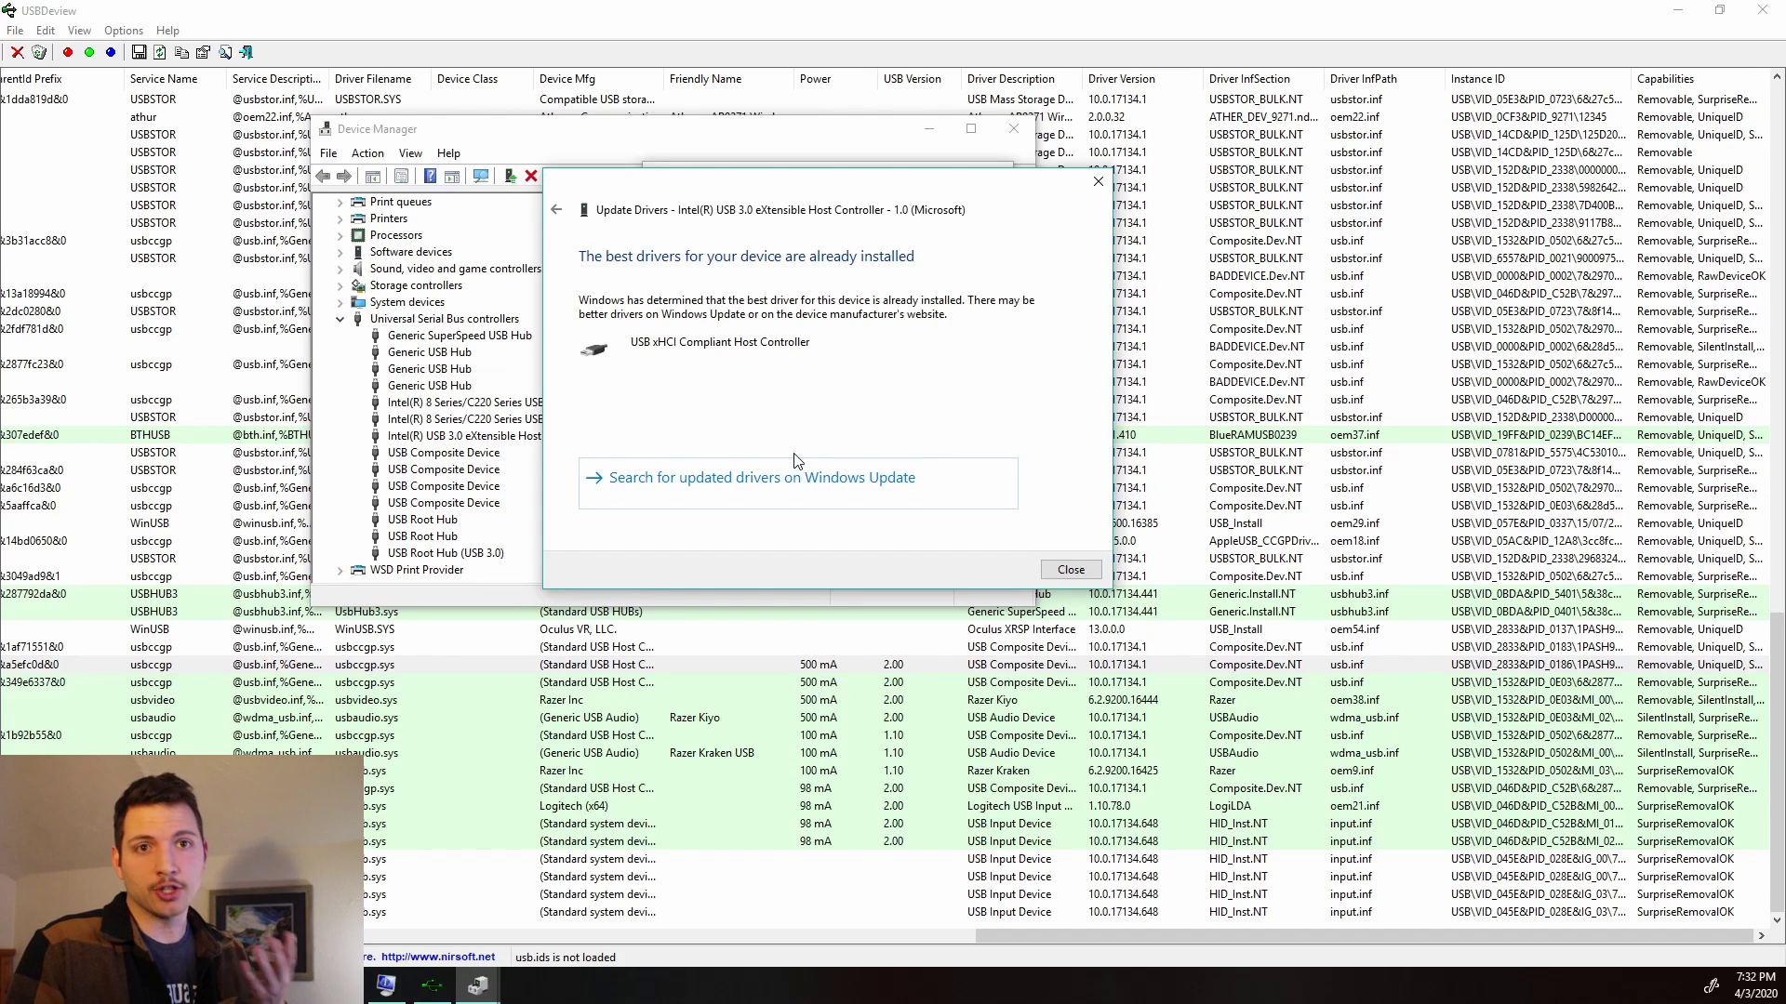
pyautogui.click(1070, 569)
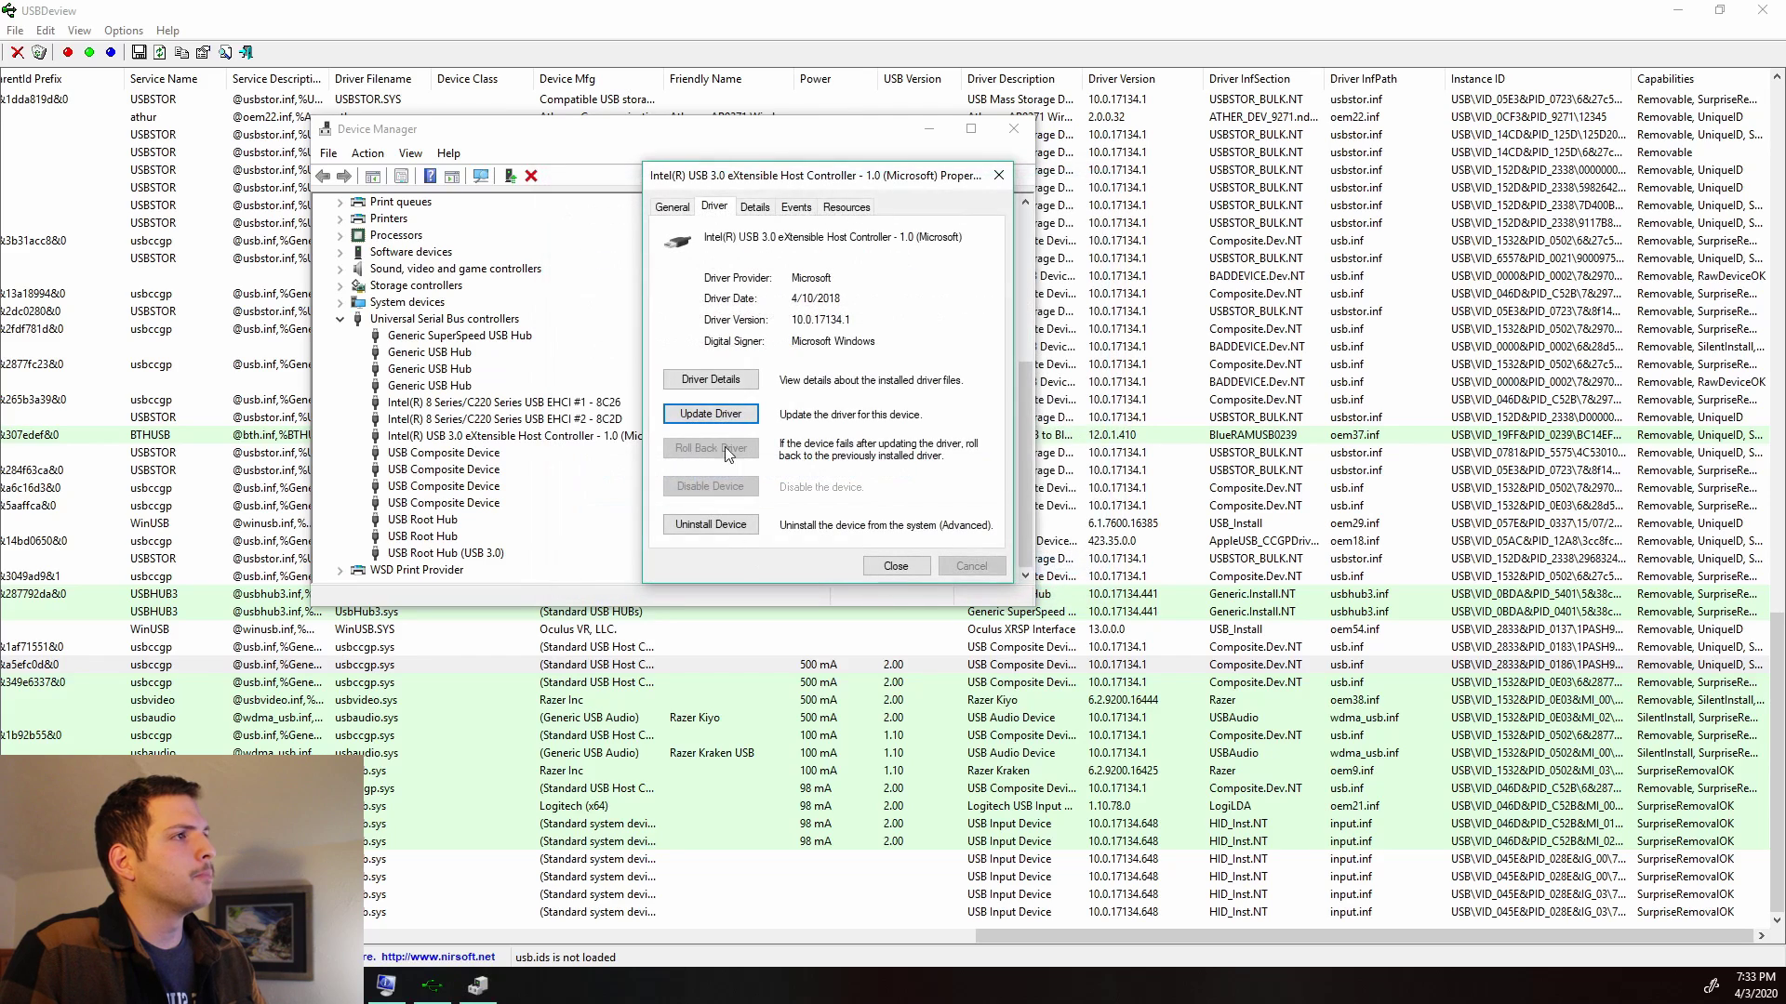
pyautogui.click(1004, 173)
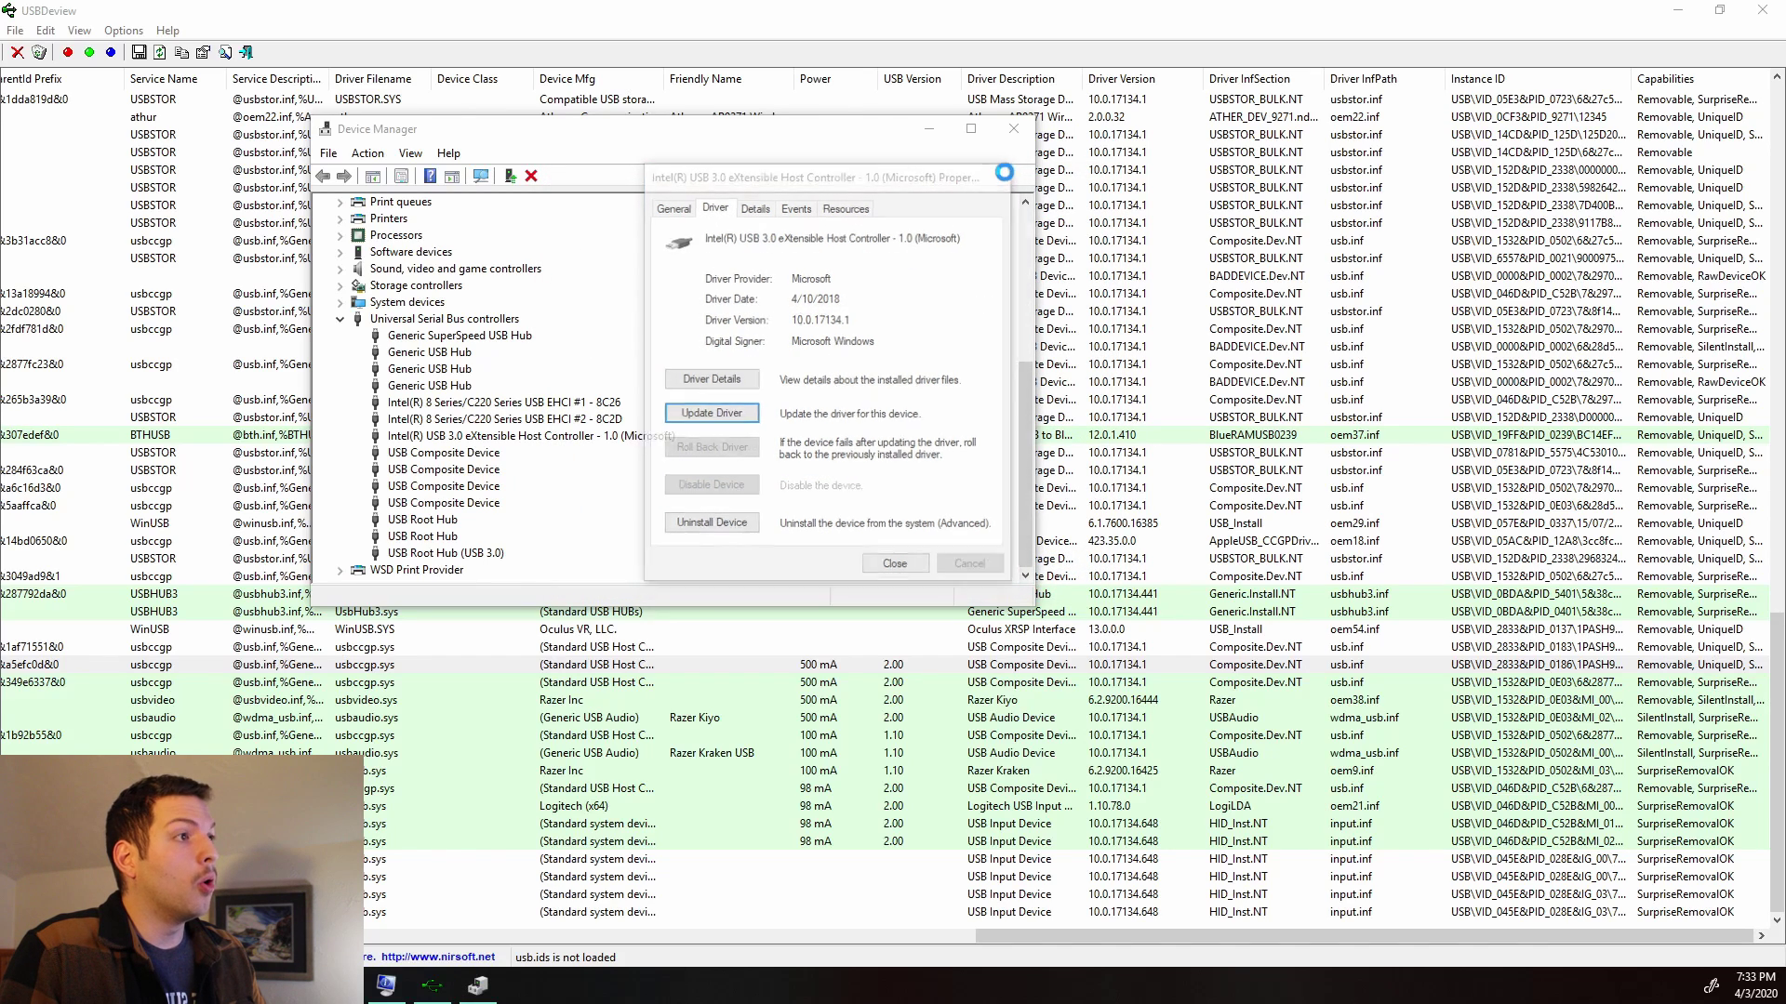
pyautogui.scroll(-3, 462, 485)
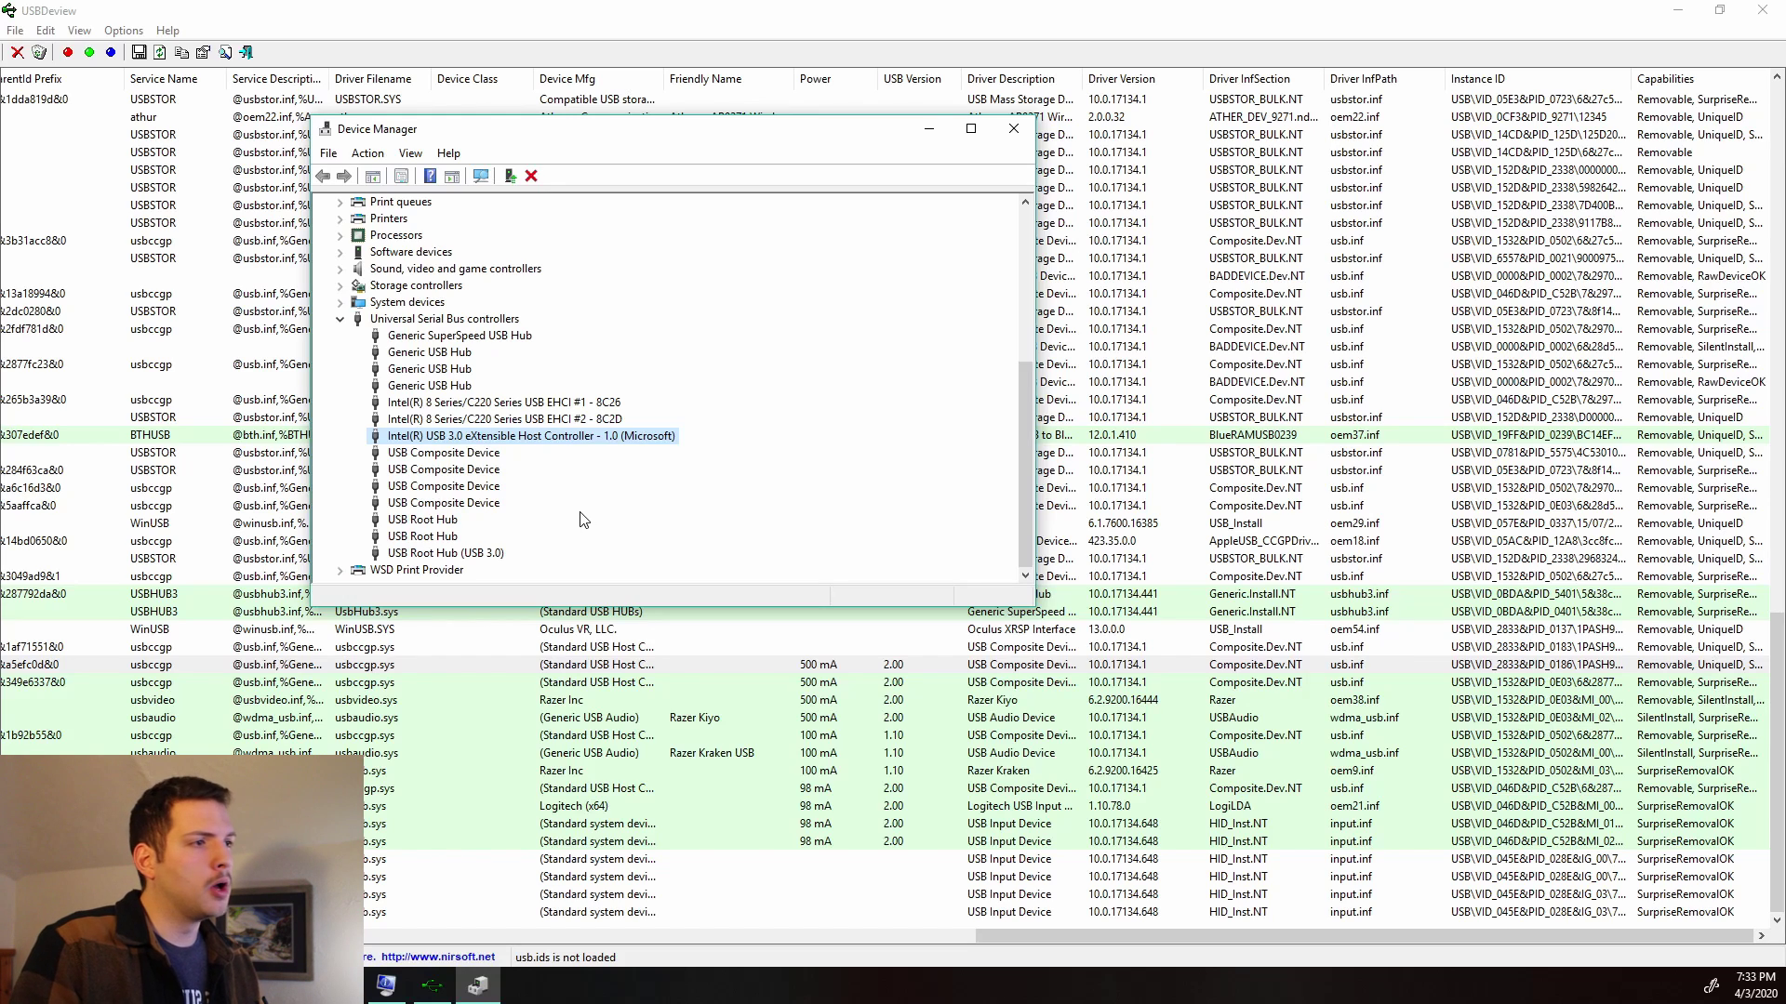
# Step: Open Command Prompt and query the motherboard with "wmic baseboard get product, manufacturer"
pyautogui.press('super')
pyautogui.press('super')
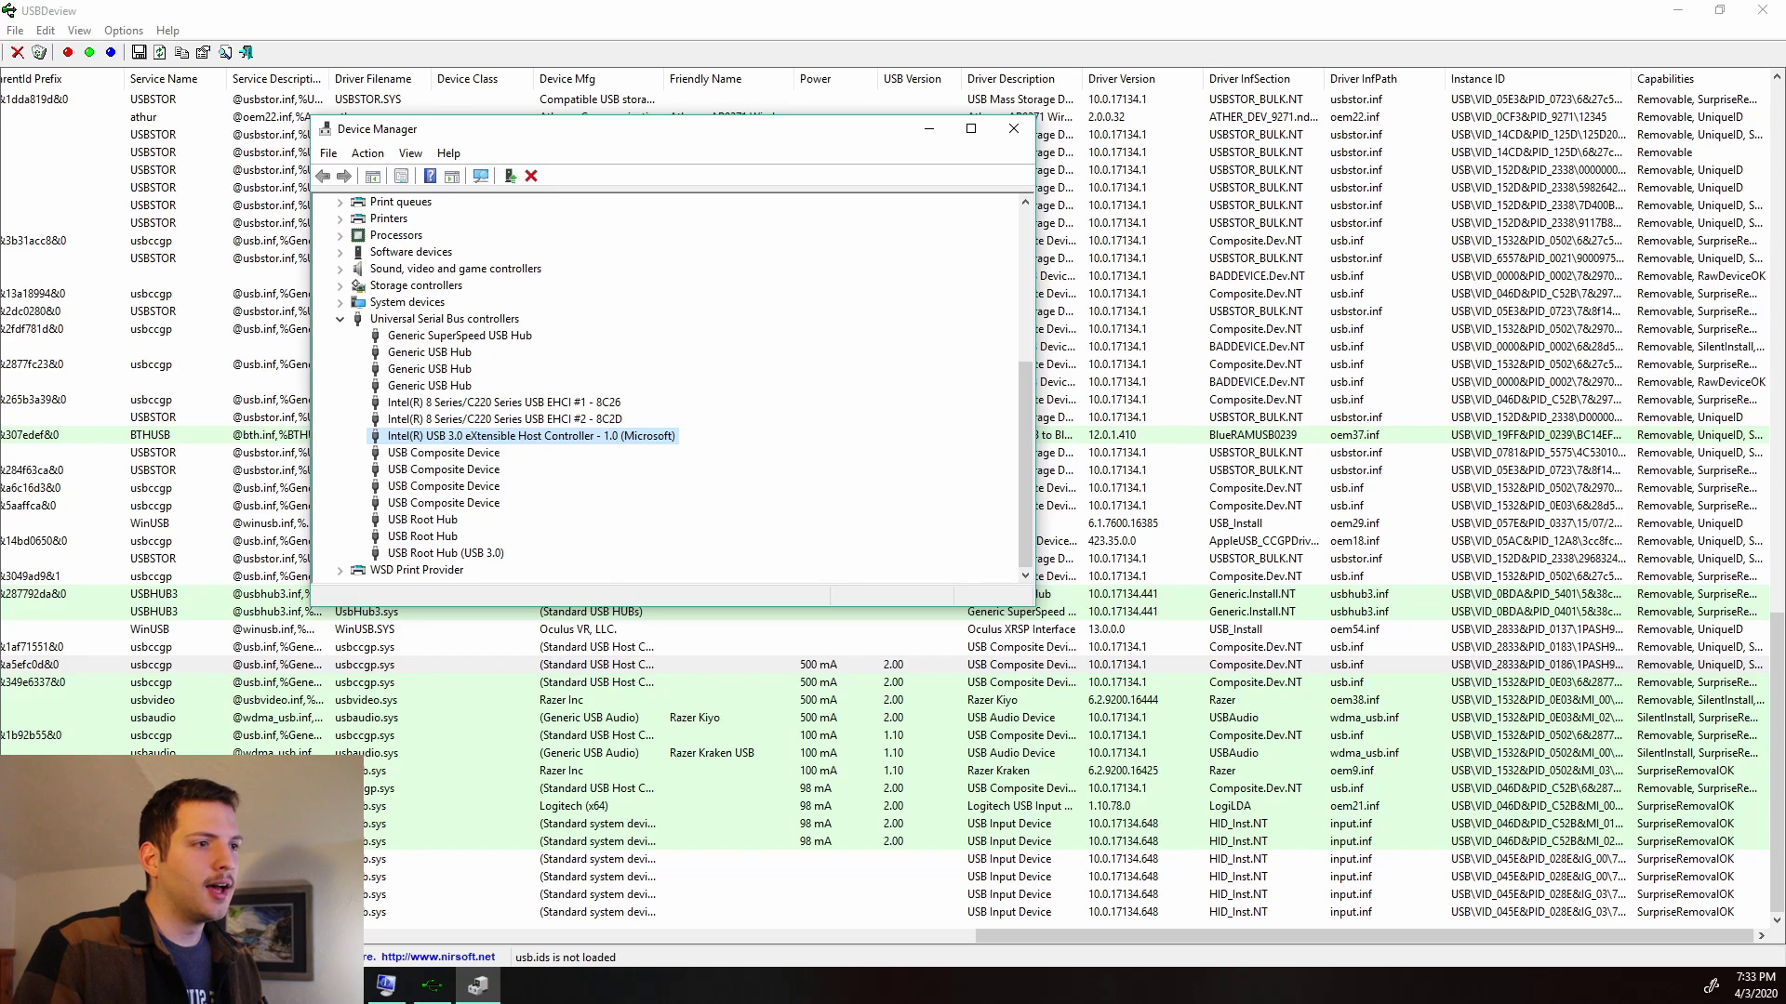
pyautogui.press('super')
pyautogui.write('cmd')
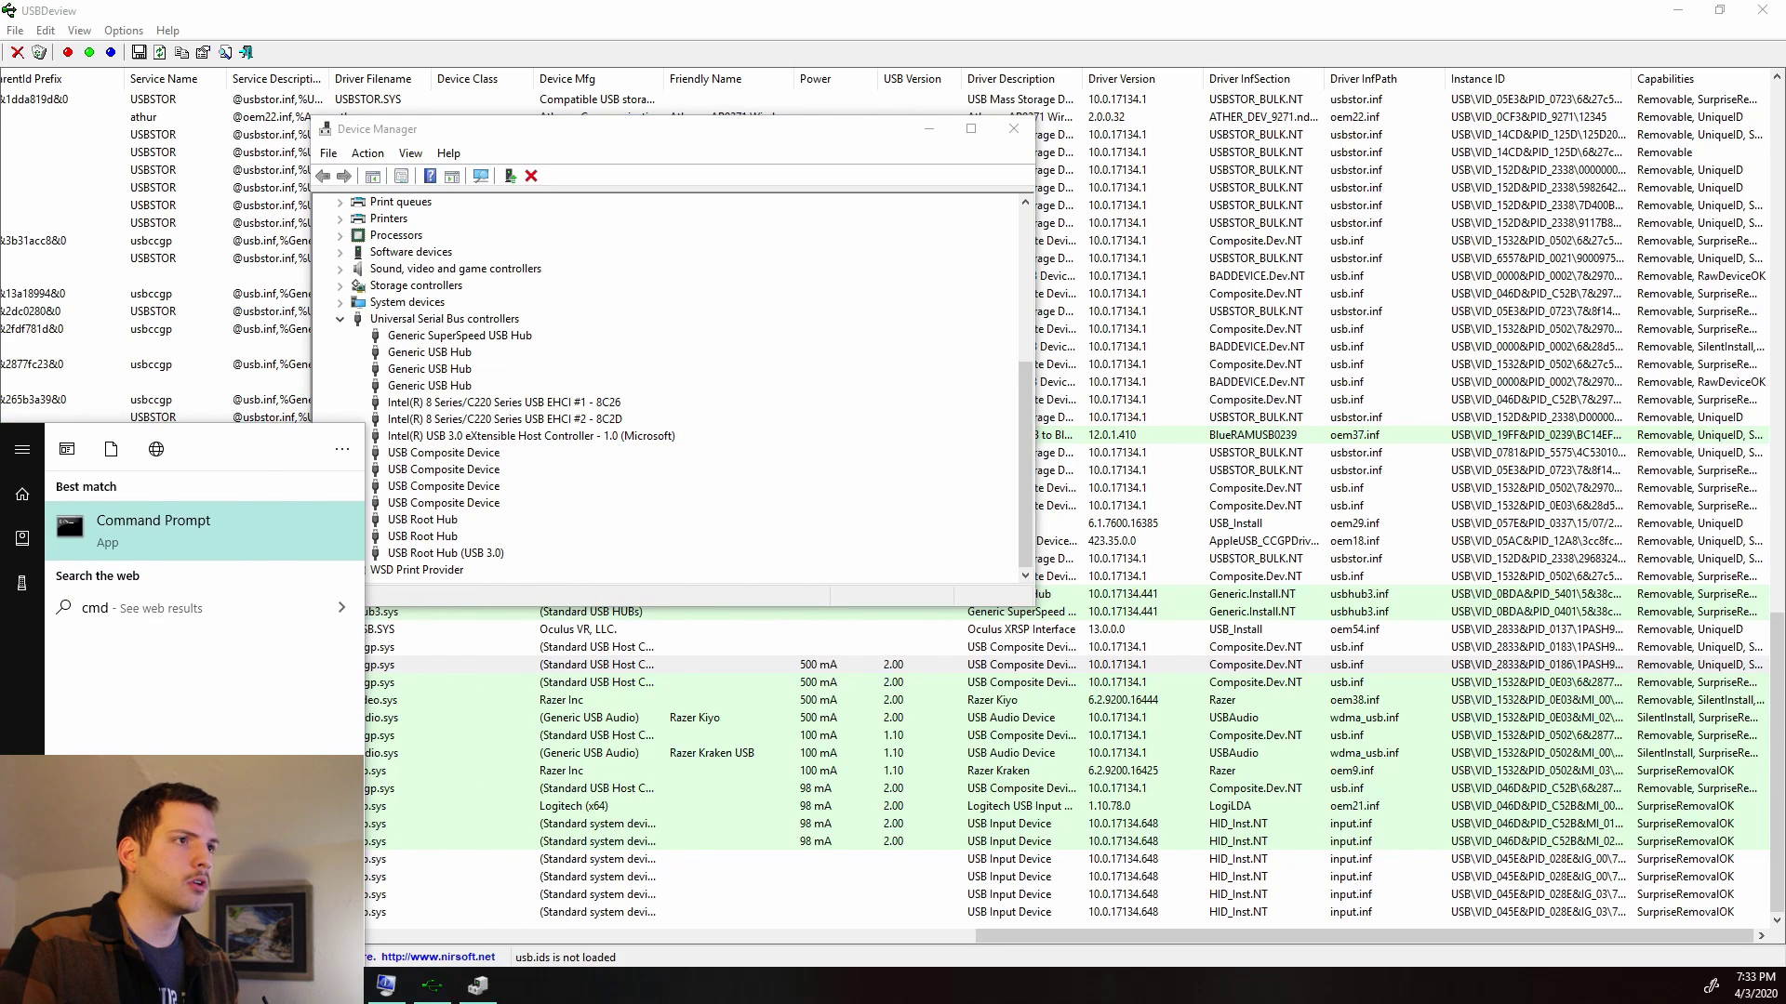
pyautogui.press('Return')
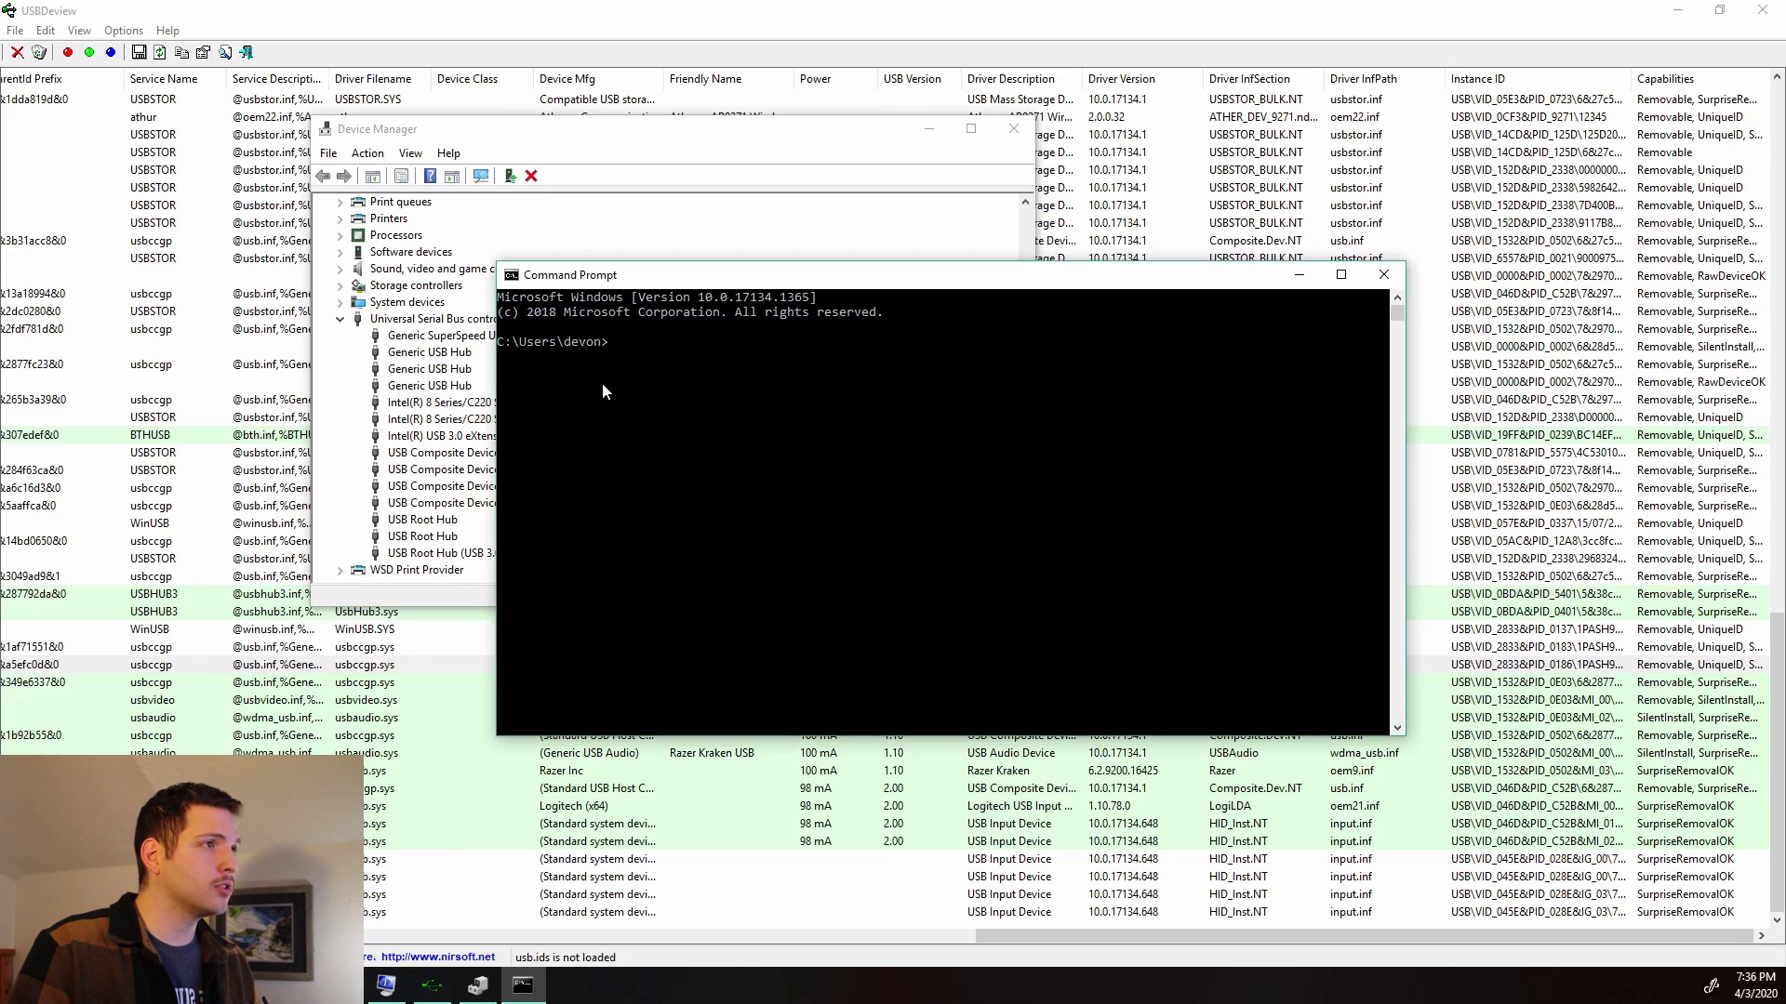
pyautogui.click(611, 344)
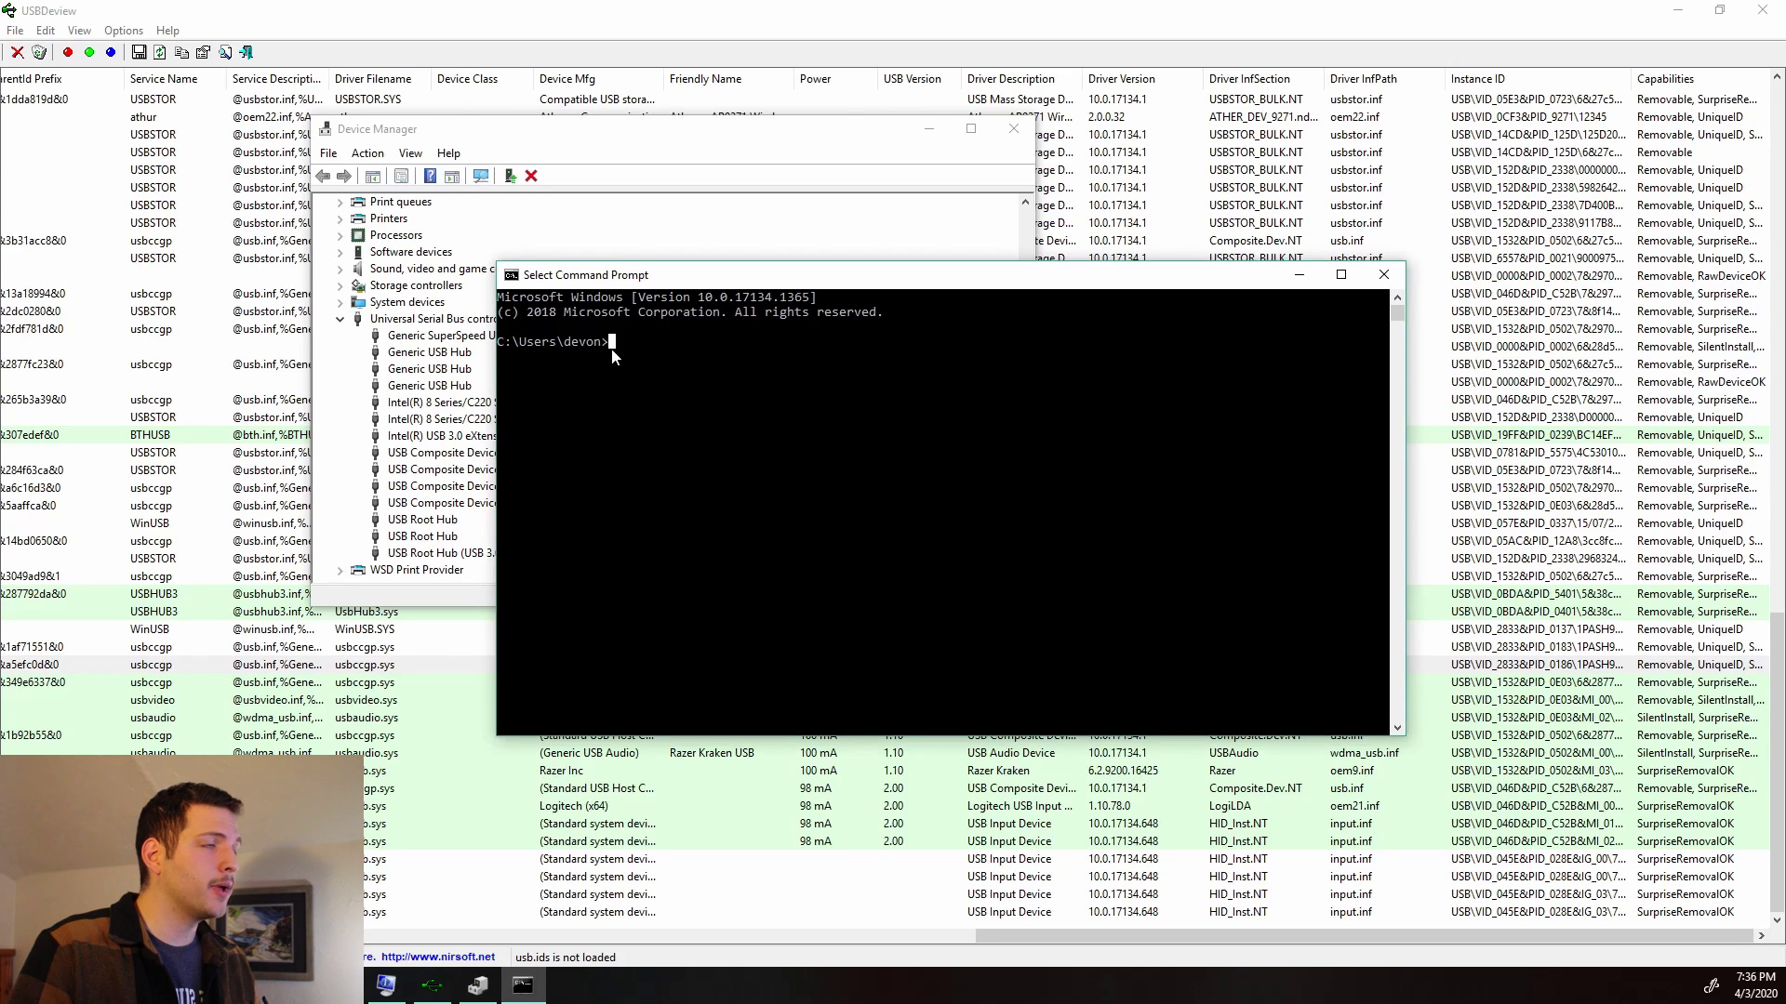
pyautogui.write('wmic baseboard get product, manufacturer')
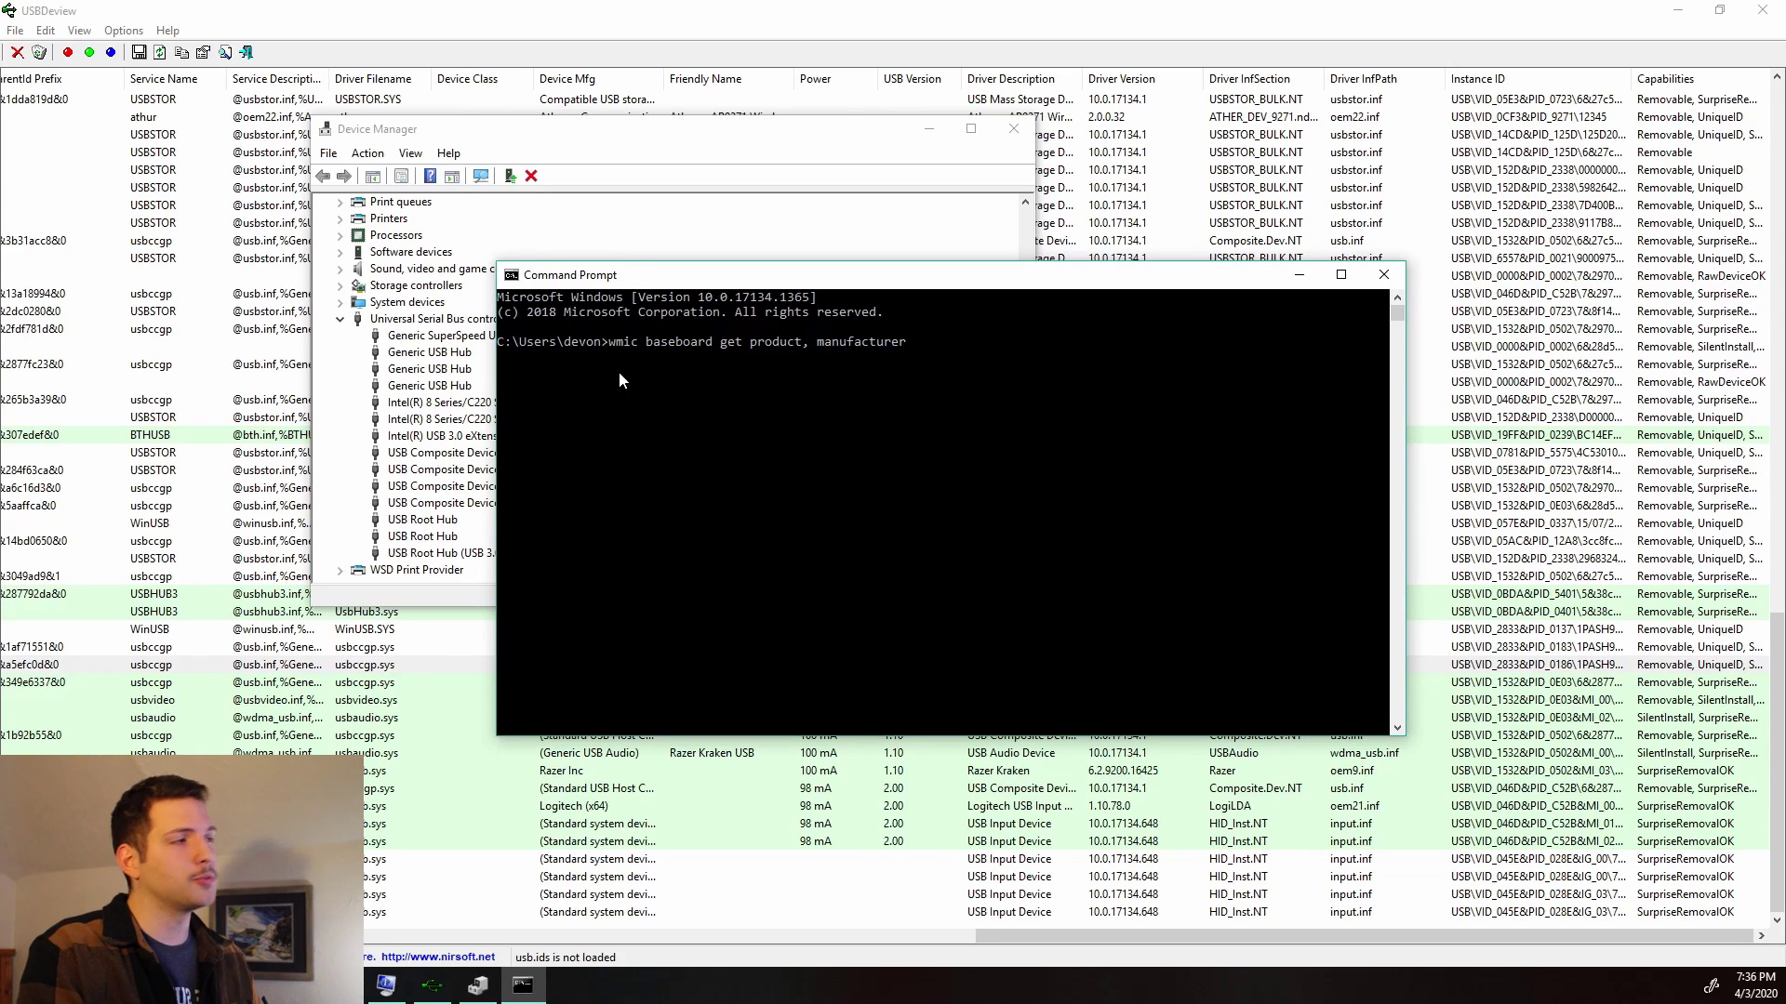
pyautogui.press('Return')
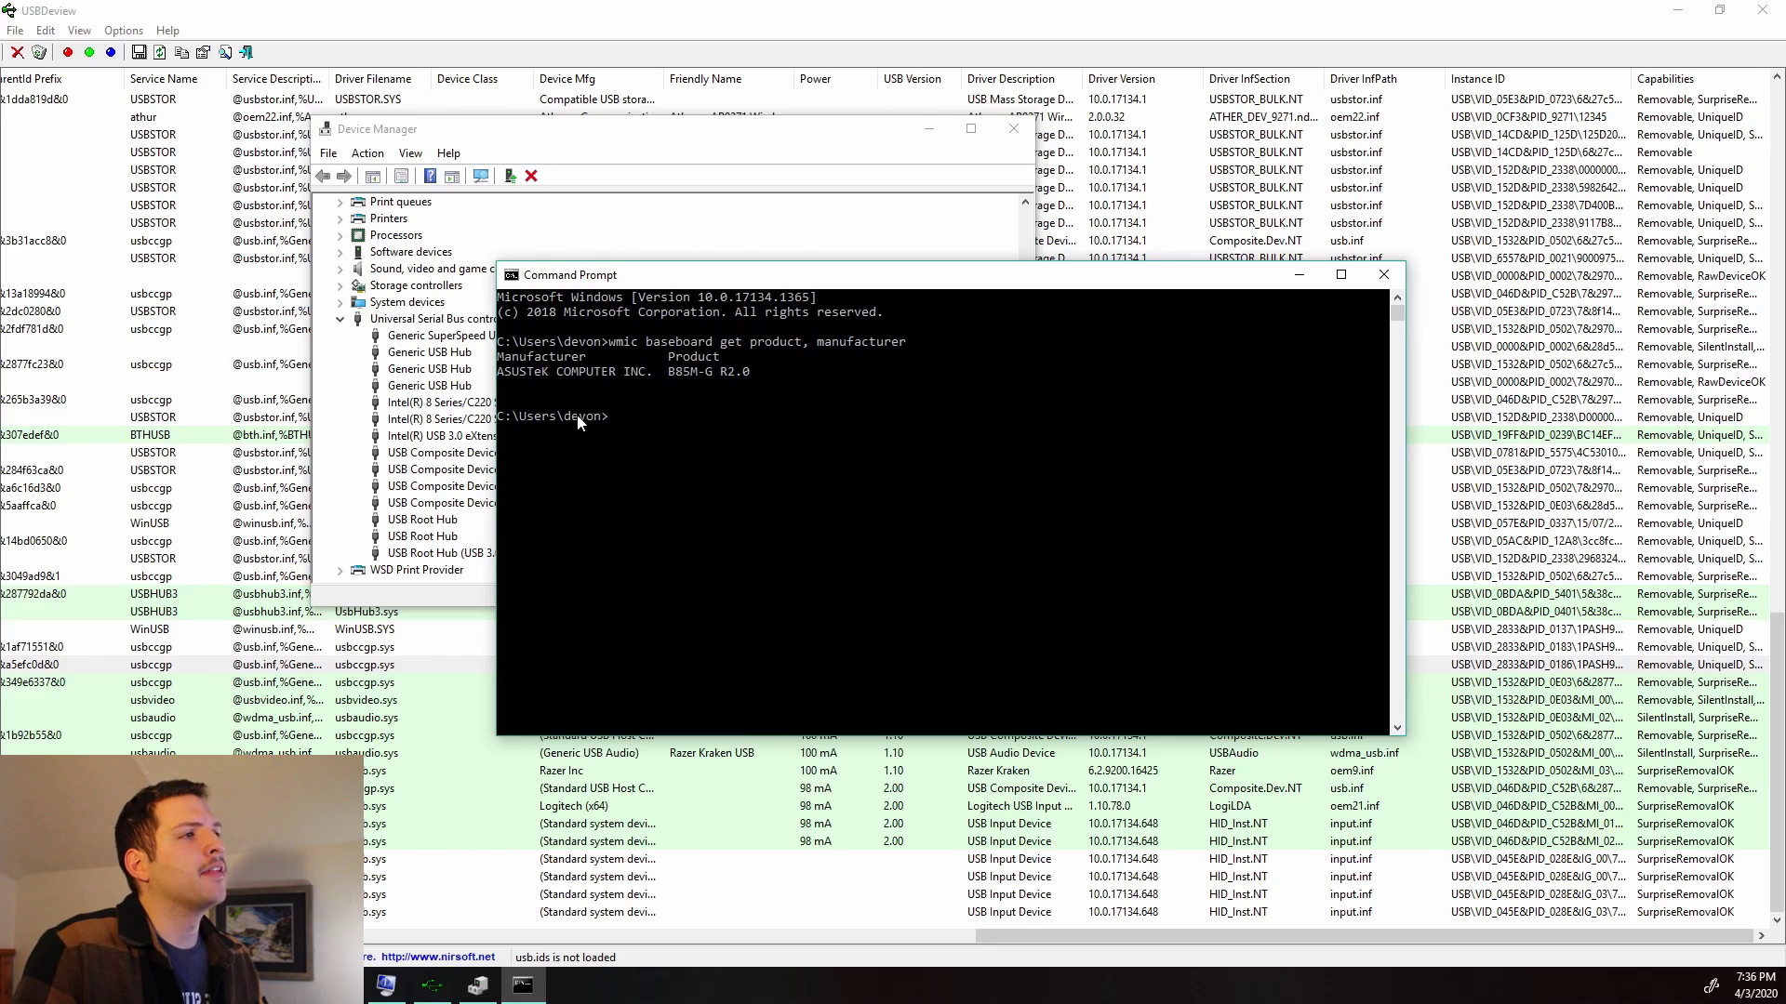
# Step: Place the Command Prompt beside the browser and copy the motherboard manufacturer and product line from its output
pyautogui.moveTo(502, 379); pyautogui.dragTo(755, 372)
pyautogui.click(761, 372)
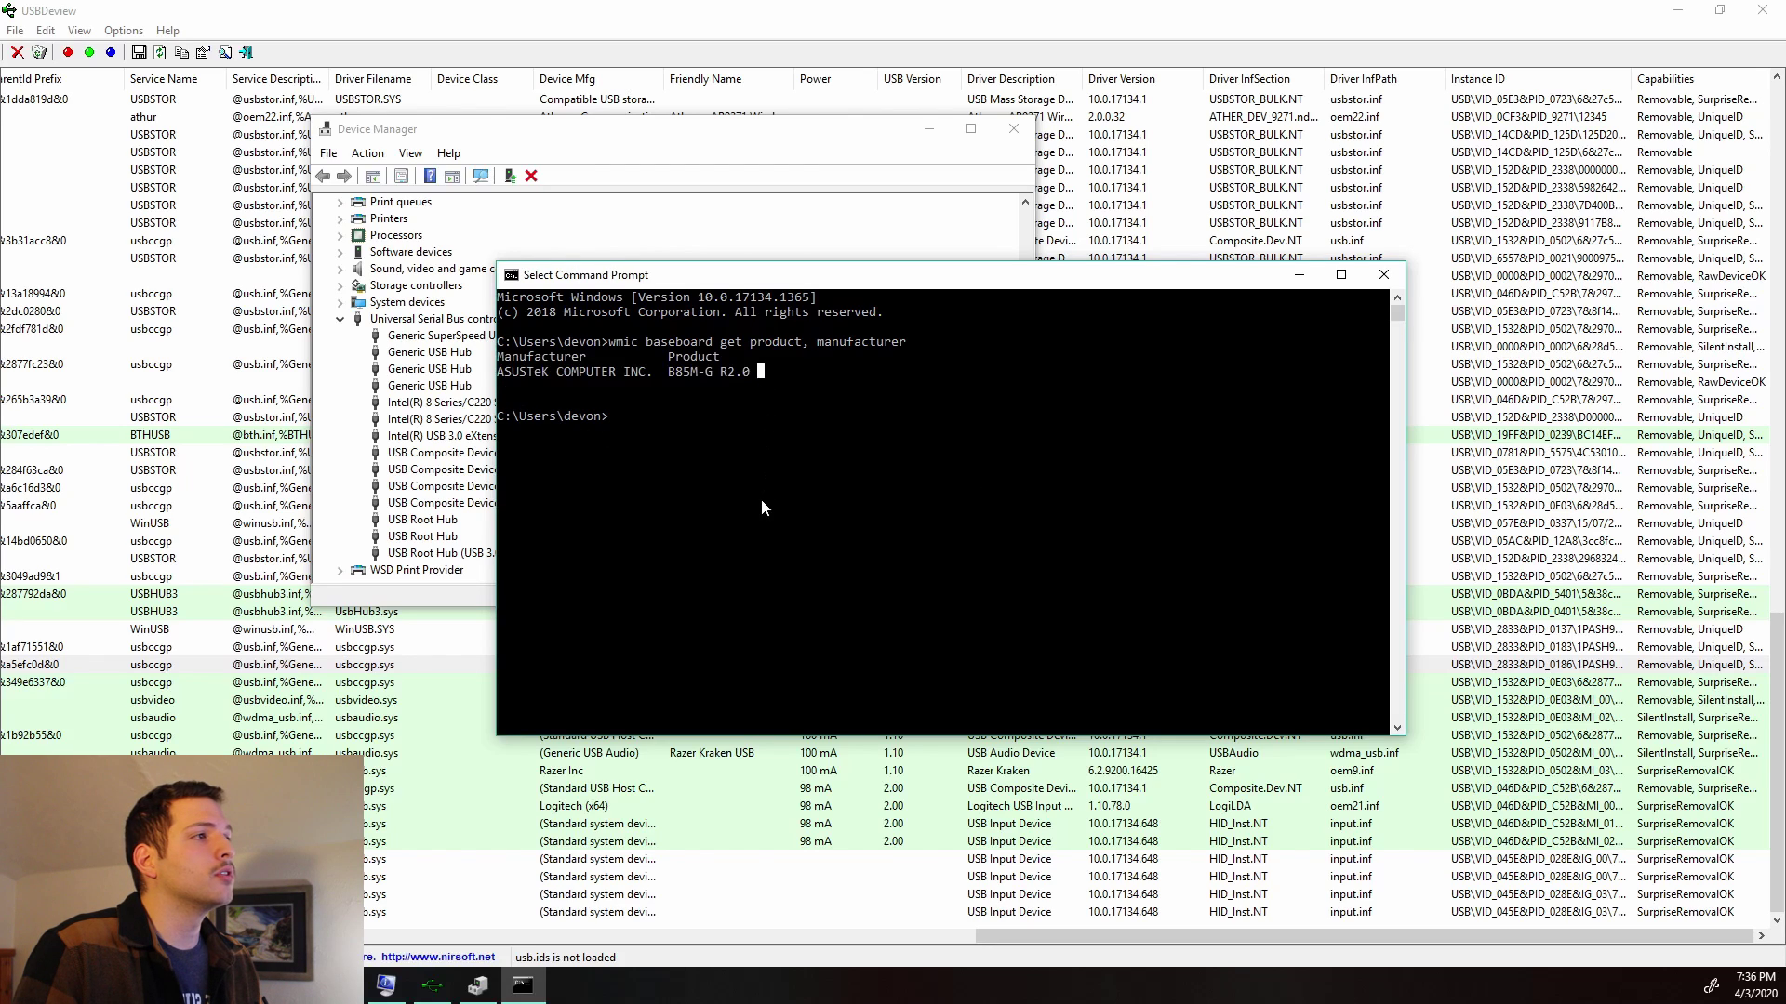
pyautogui.click(761, 505)
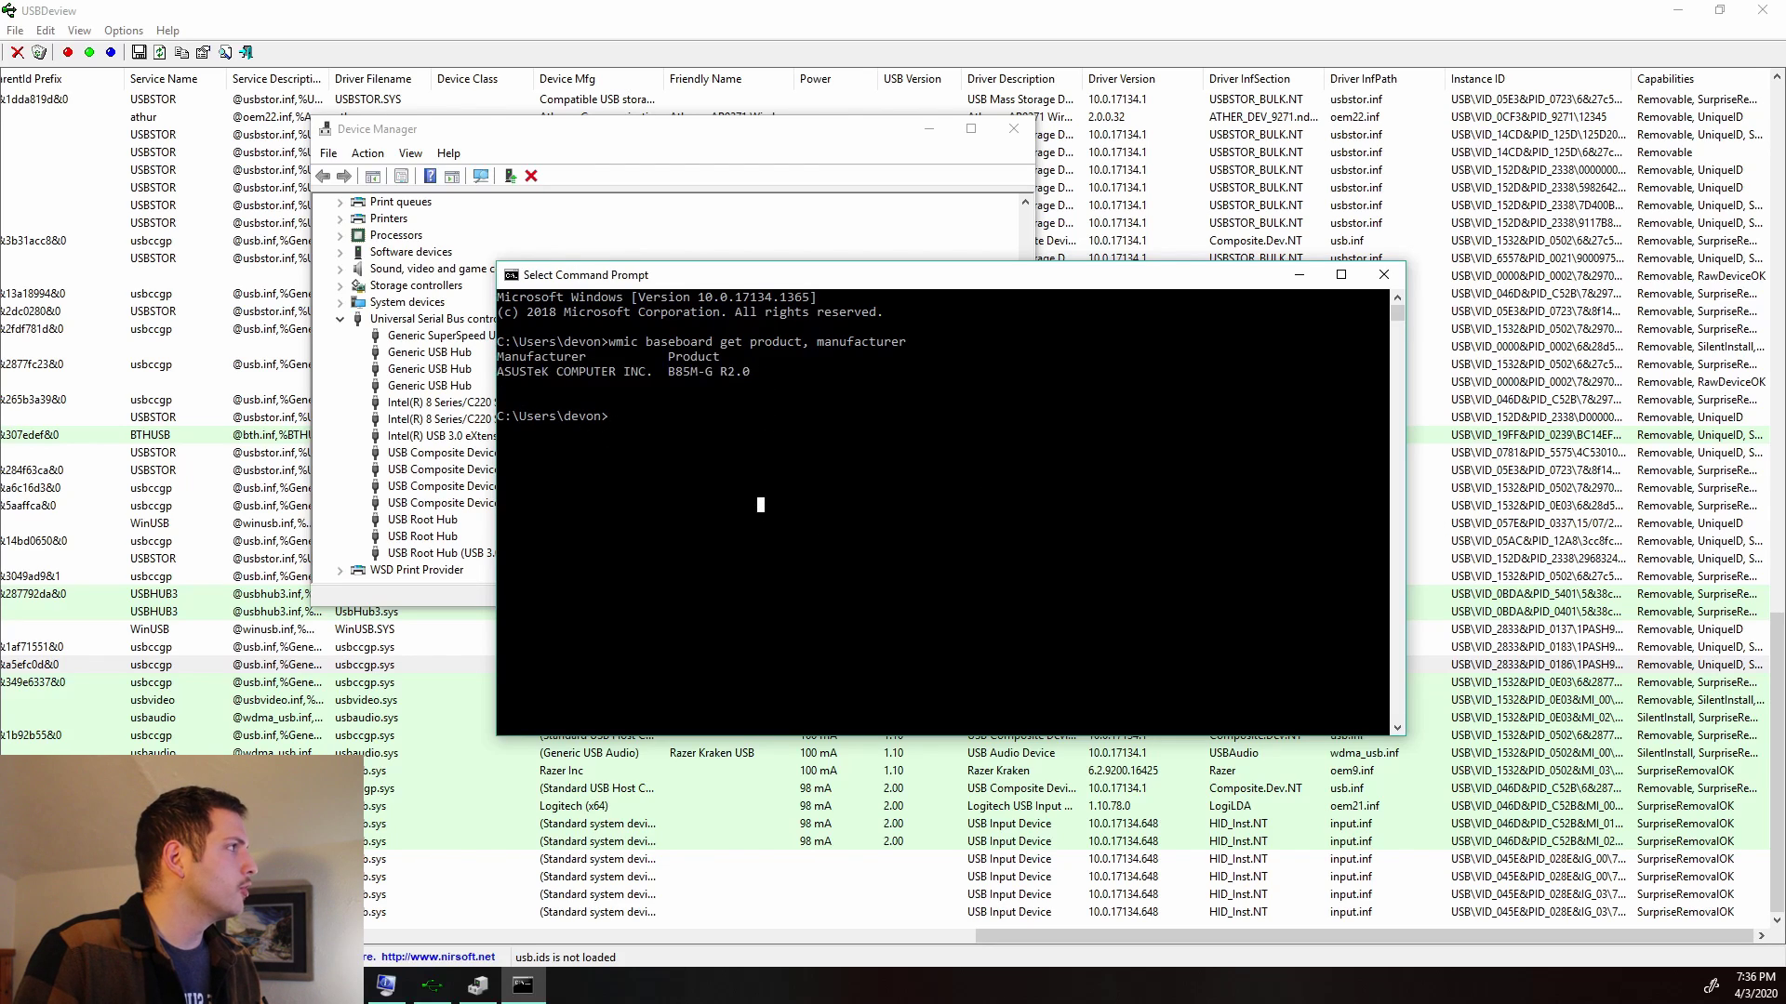
pyautogui.moveTo(1007, 284); pyautogui.dragTo(525, 289)
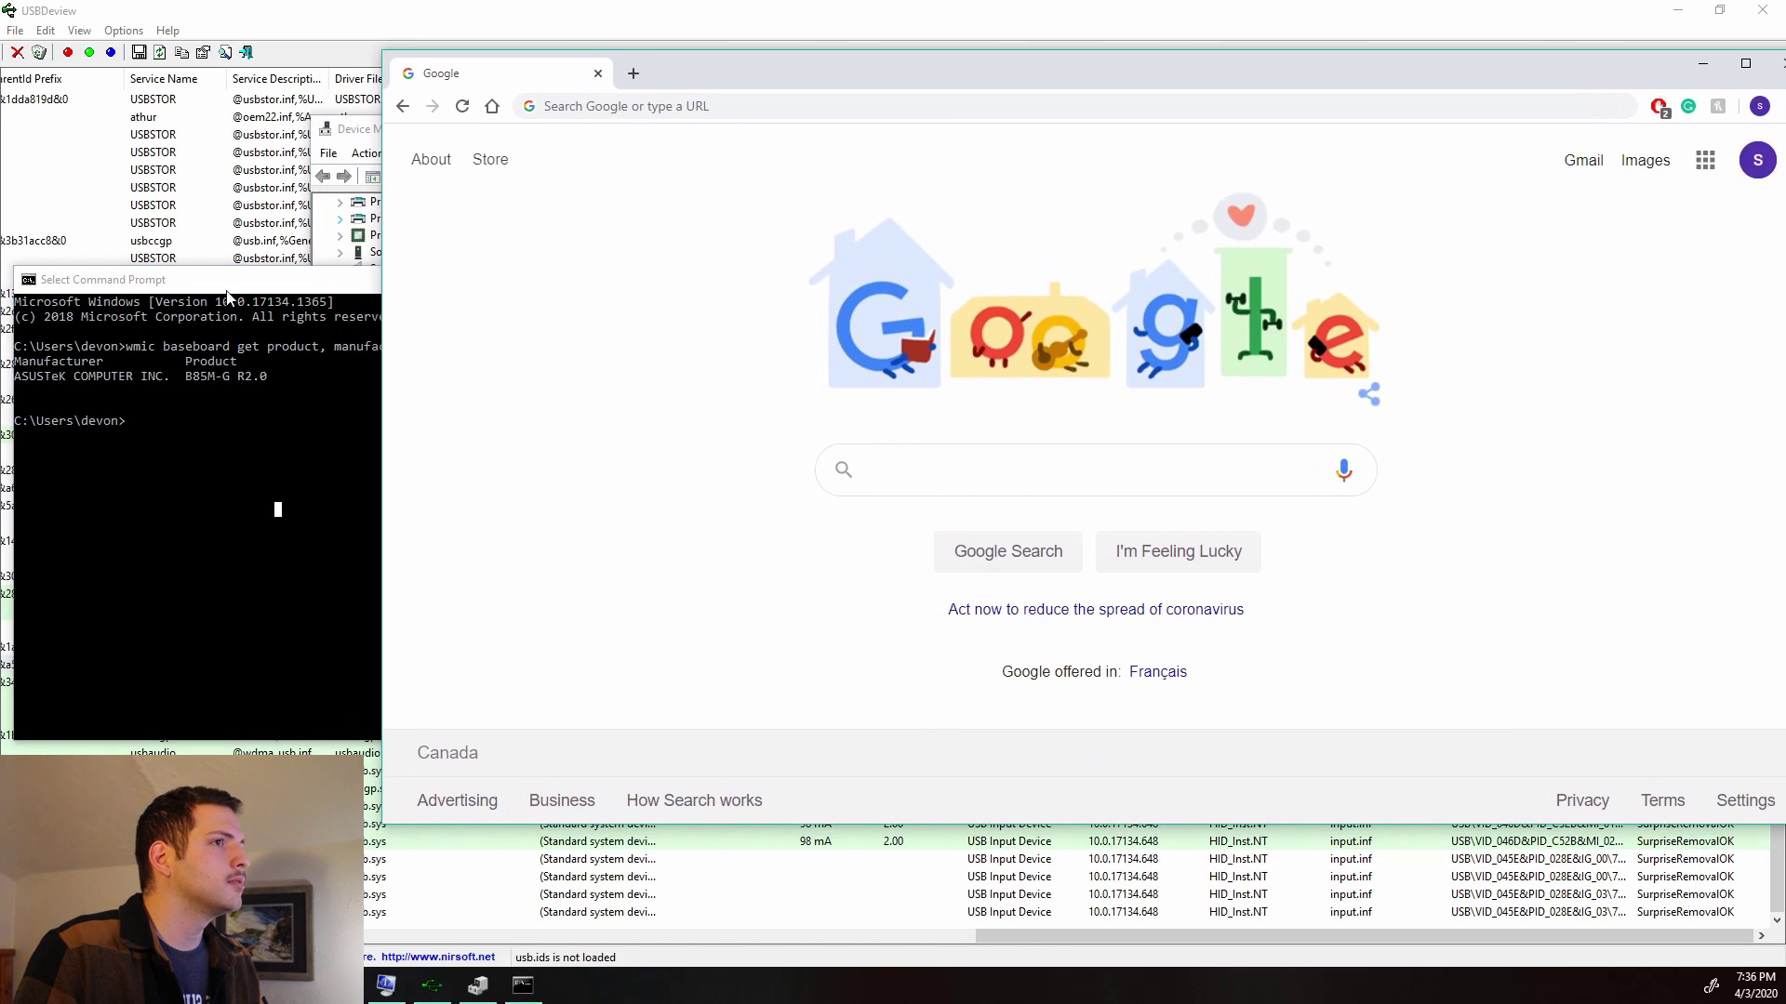
pyautogui.click(231, 381)
pyautogui.moveTo(269, 378); pyautogui.dragTo(20, 383)
pyautogui.hotkey('ctrl', 'c')
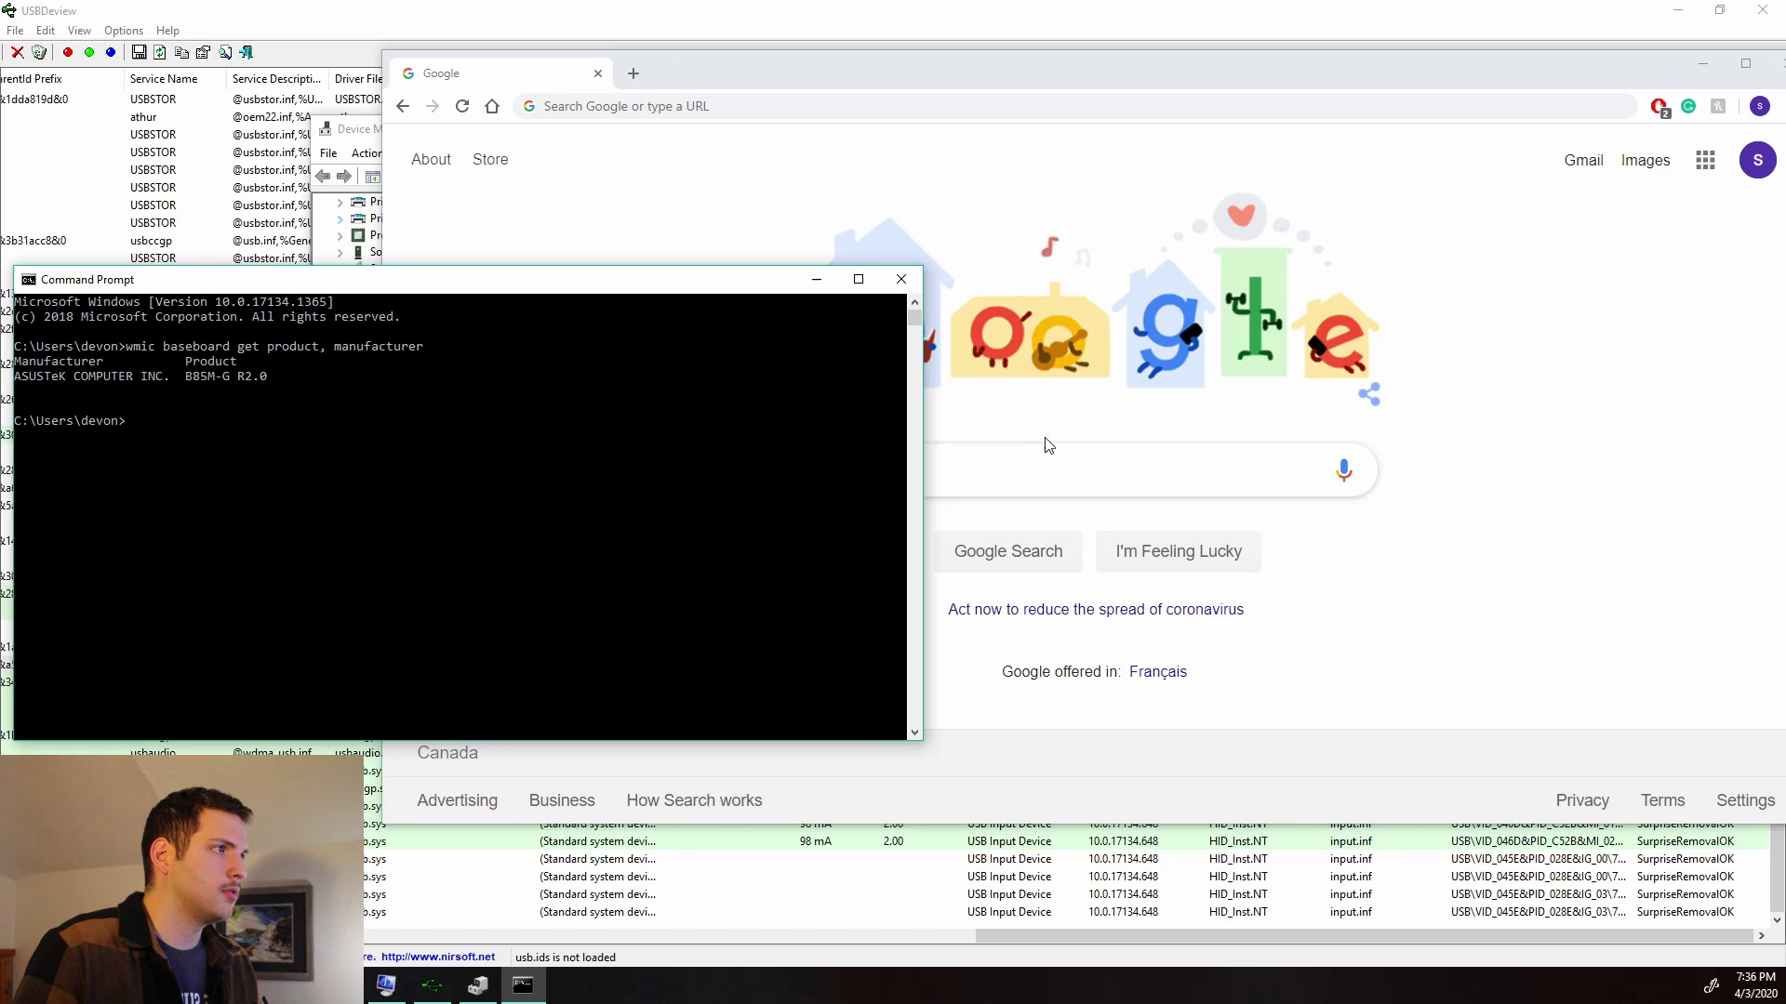
# Step: Search in Chrome for "ASUSTeK COMPUTER INC. B85M-G R2.0 update bios" and open the ASUS USA BIOS & Firmware page
pyautogui.click(943, 106)
pyautogui.hotkey('ctrl', 'v')
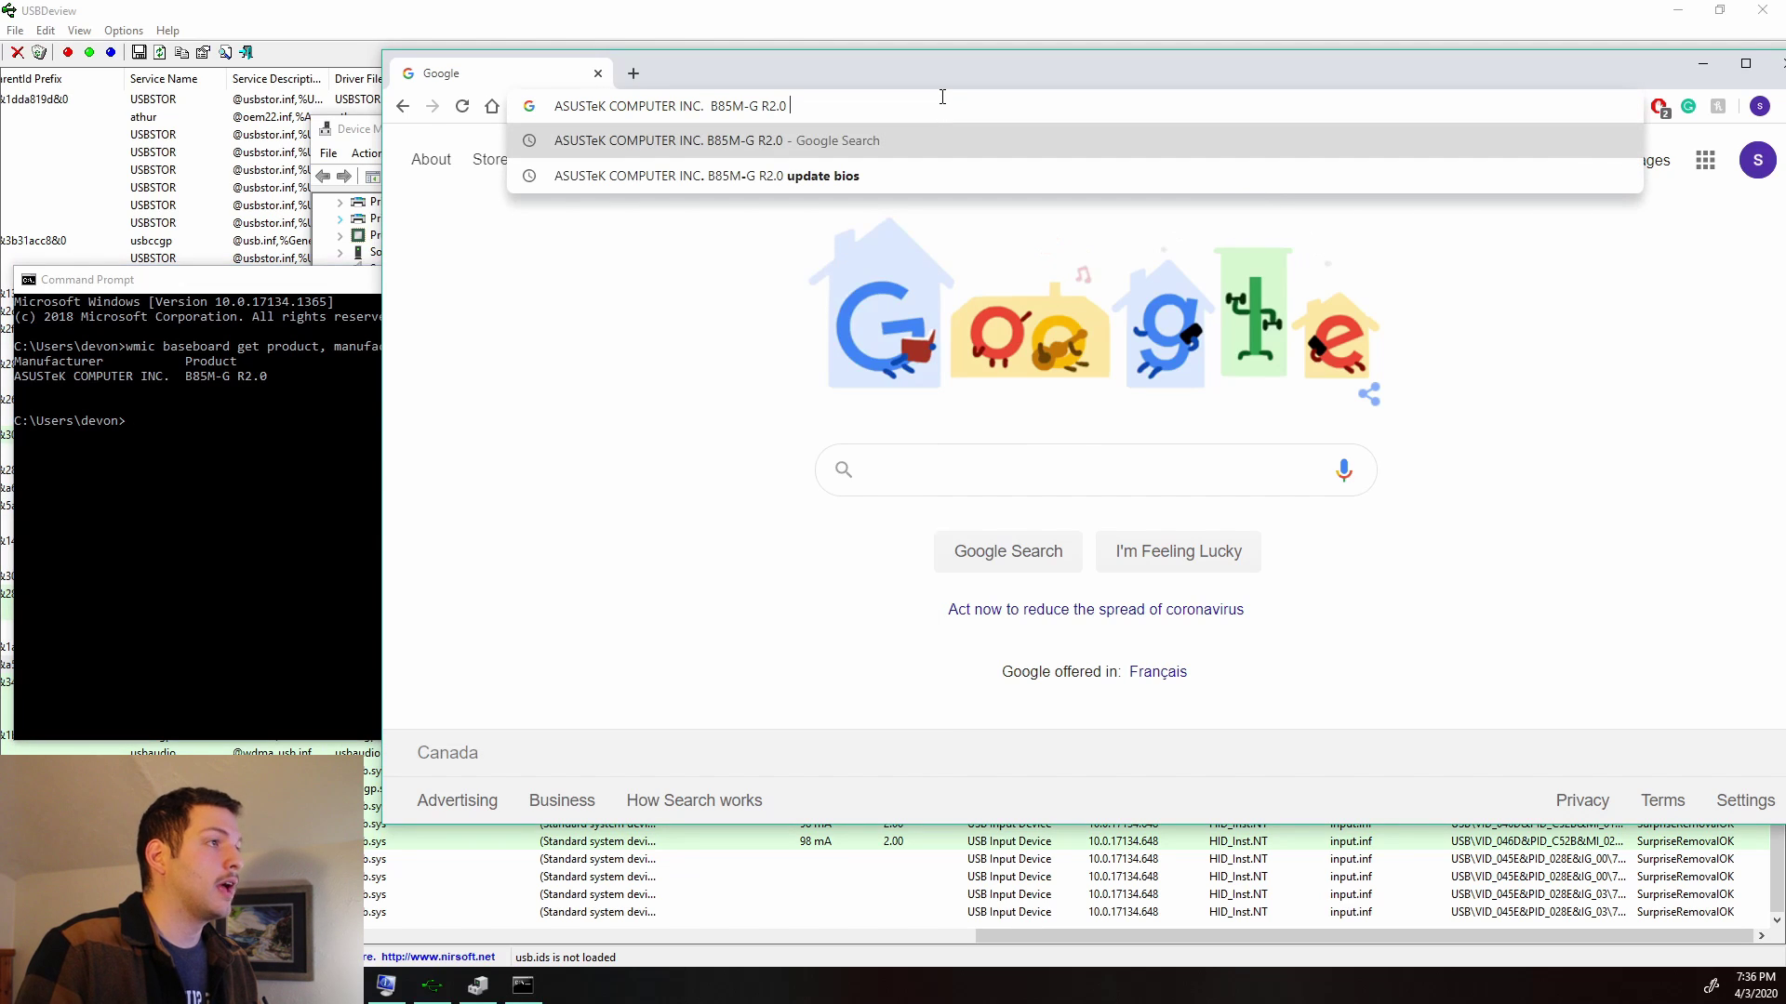
pyautogui.write('update bios')
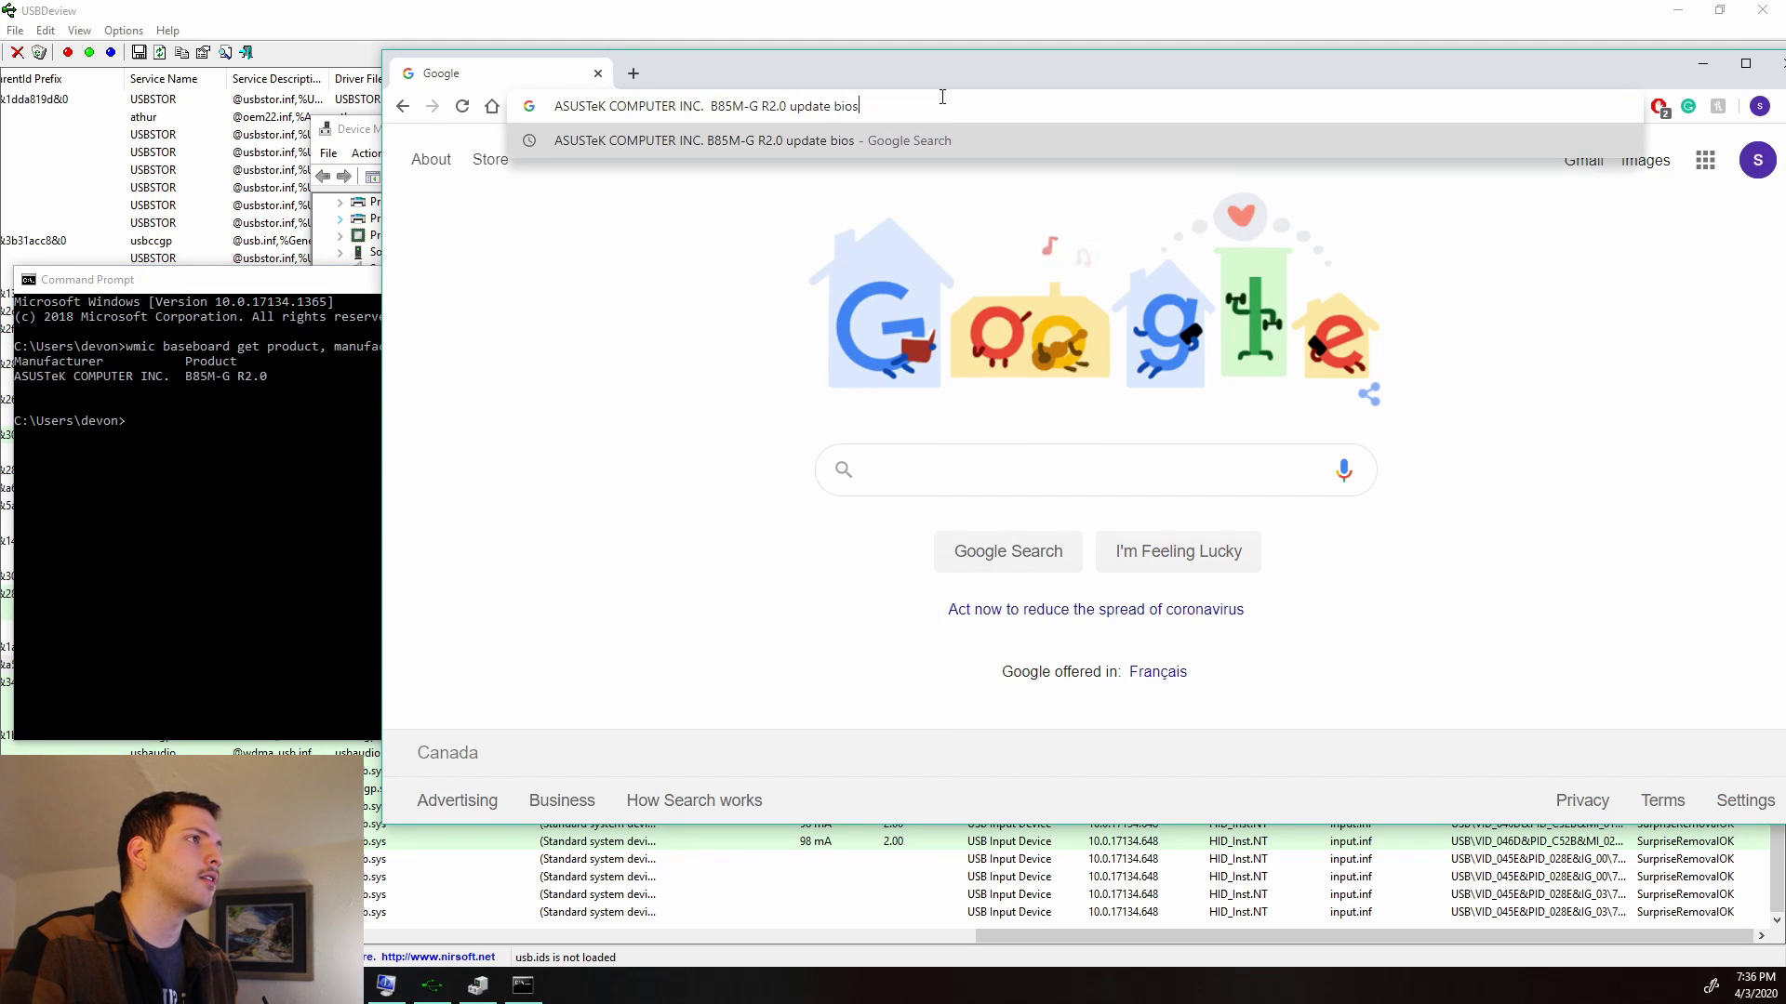
pyautogui.press('Return')
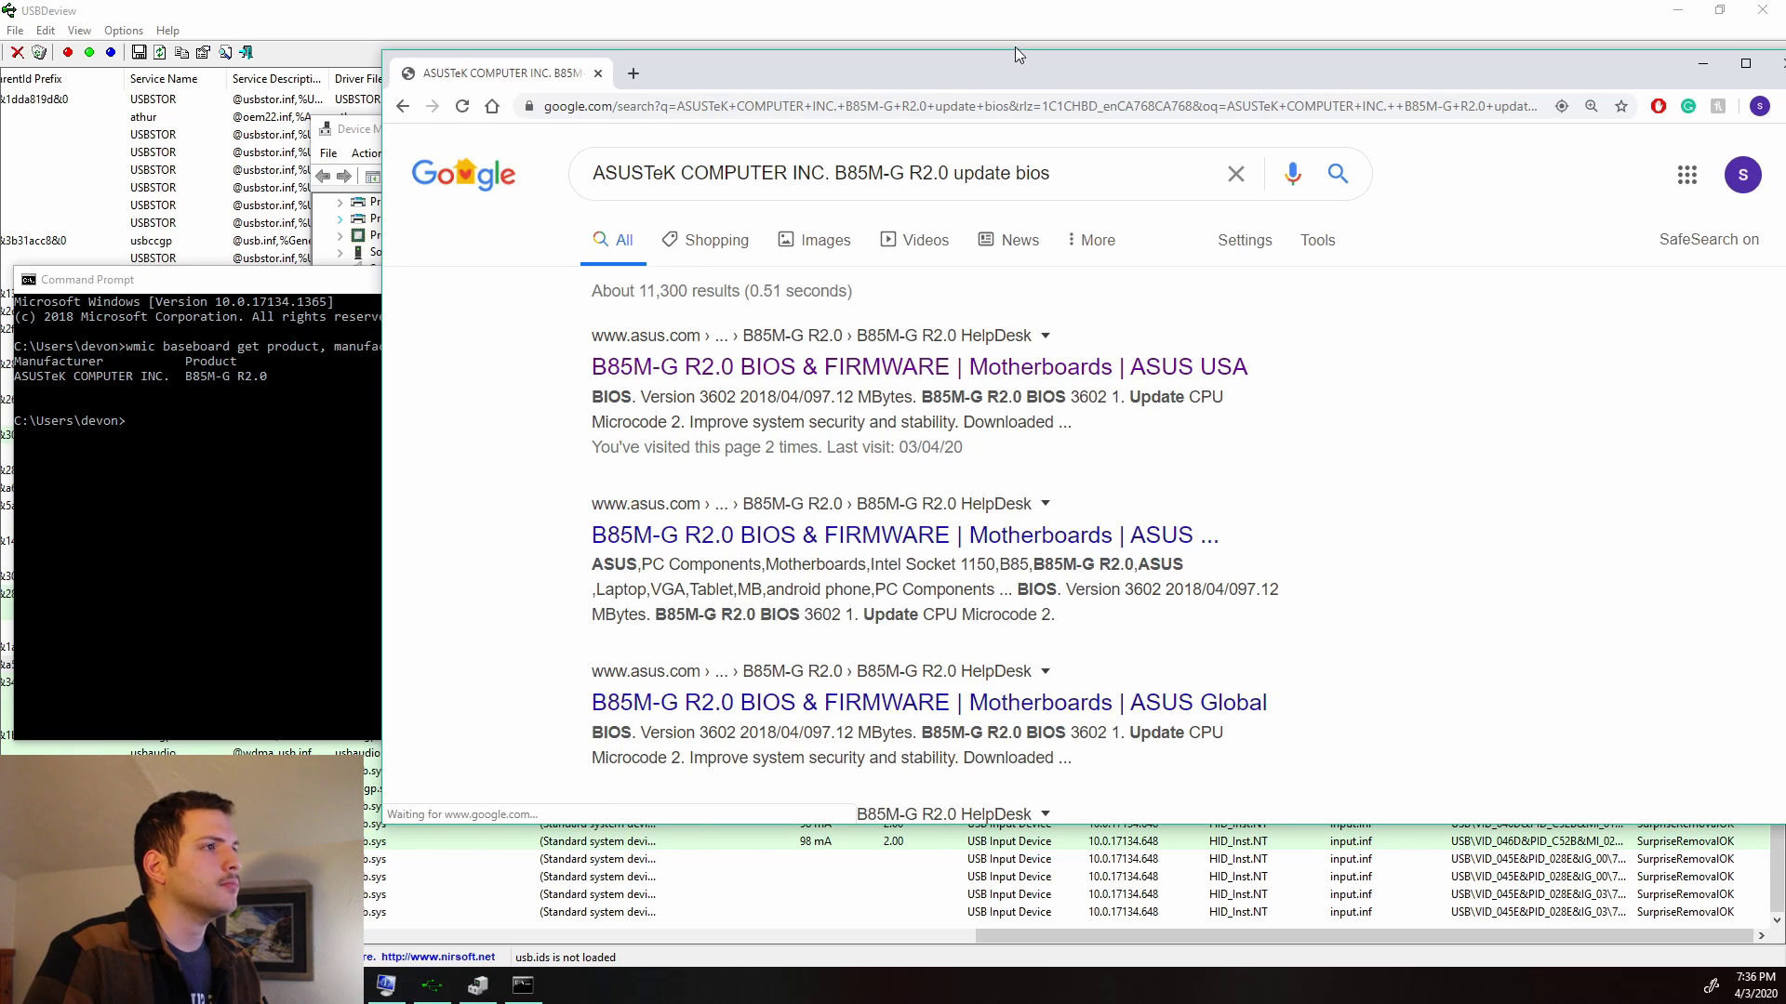
pyautogui.click(744, 369)
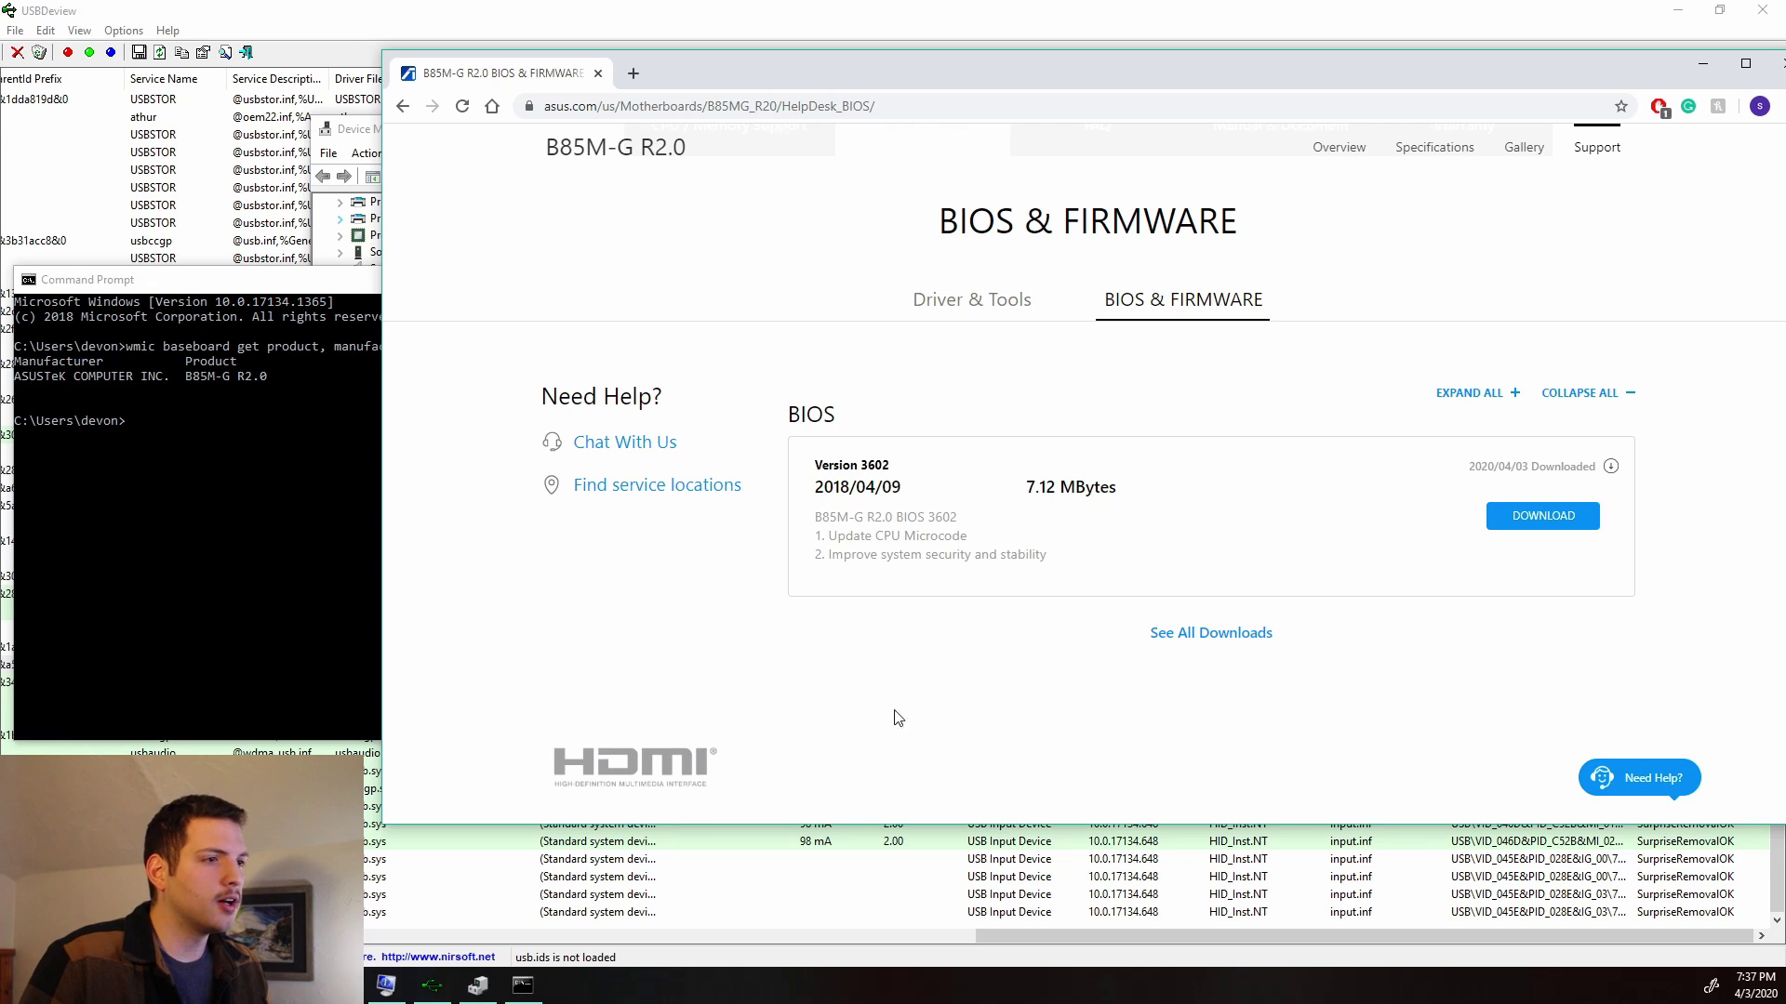
# Step: Open System Information and check the installed BIOS version and date in the System Summary
pyautogui.press('super')
pyautogui.write('sysy')
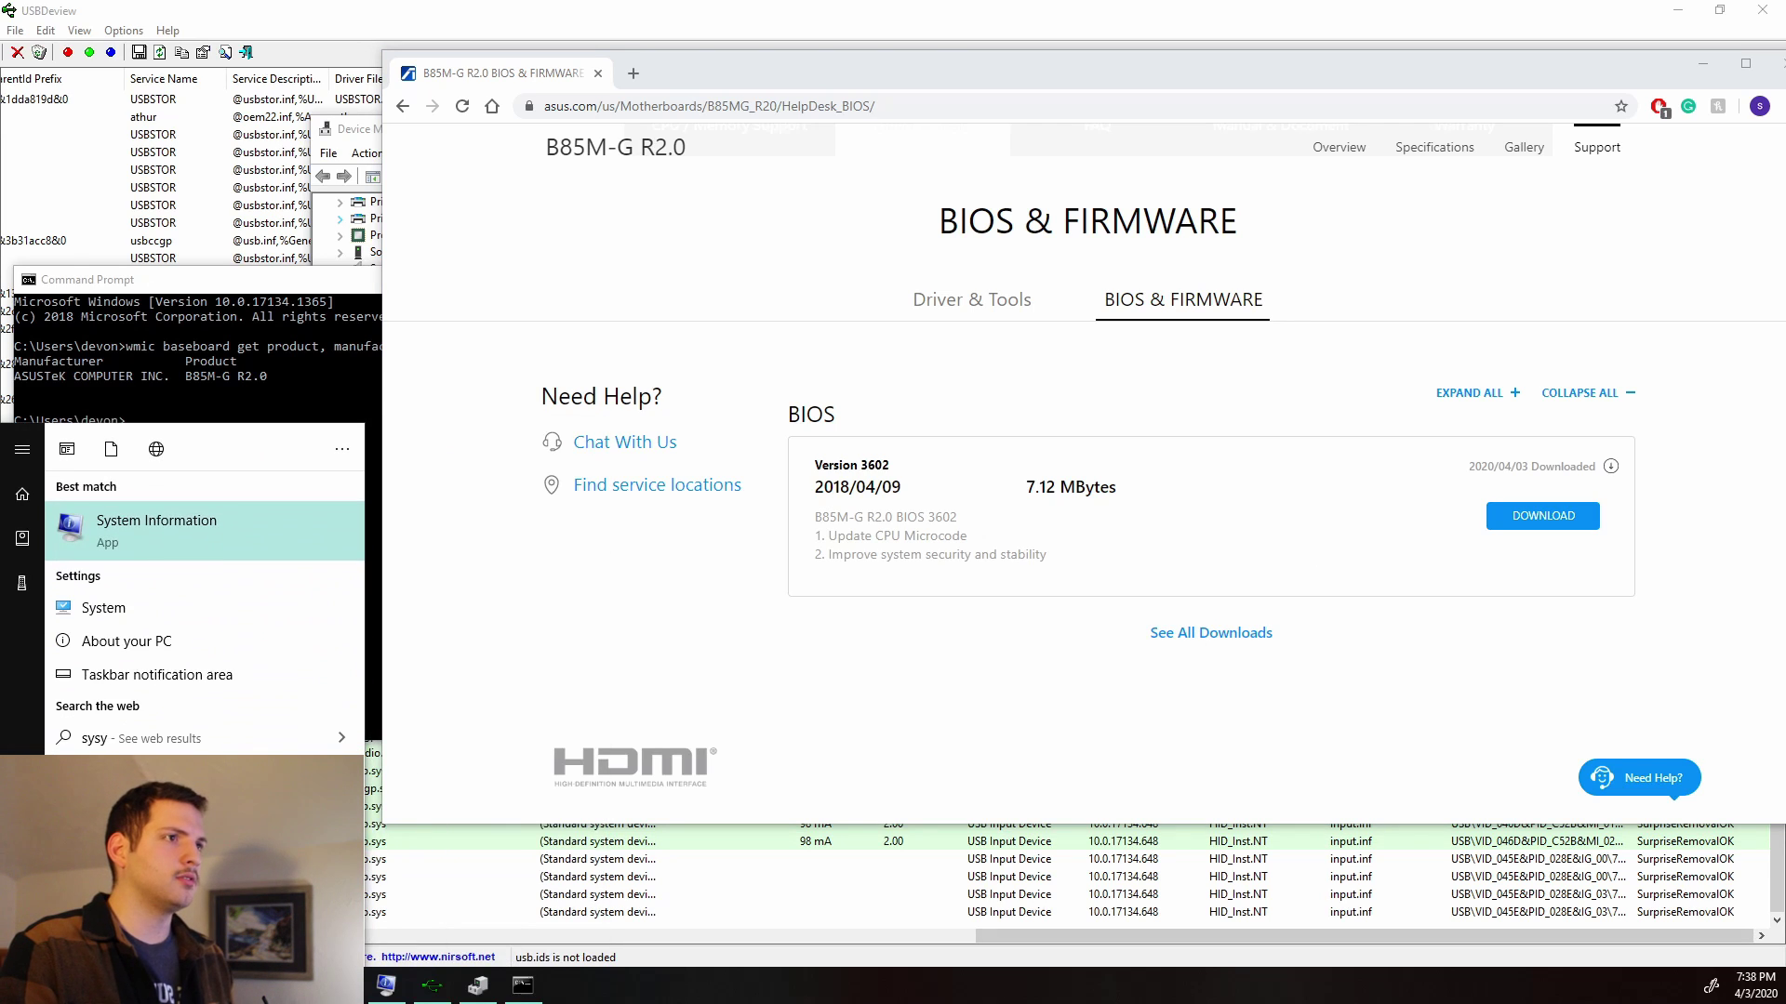
pyautogui.press('Return')
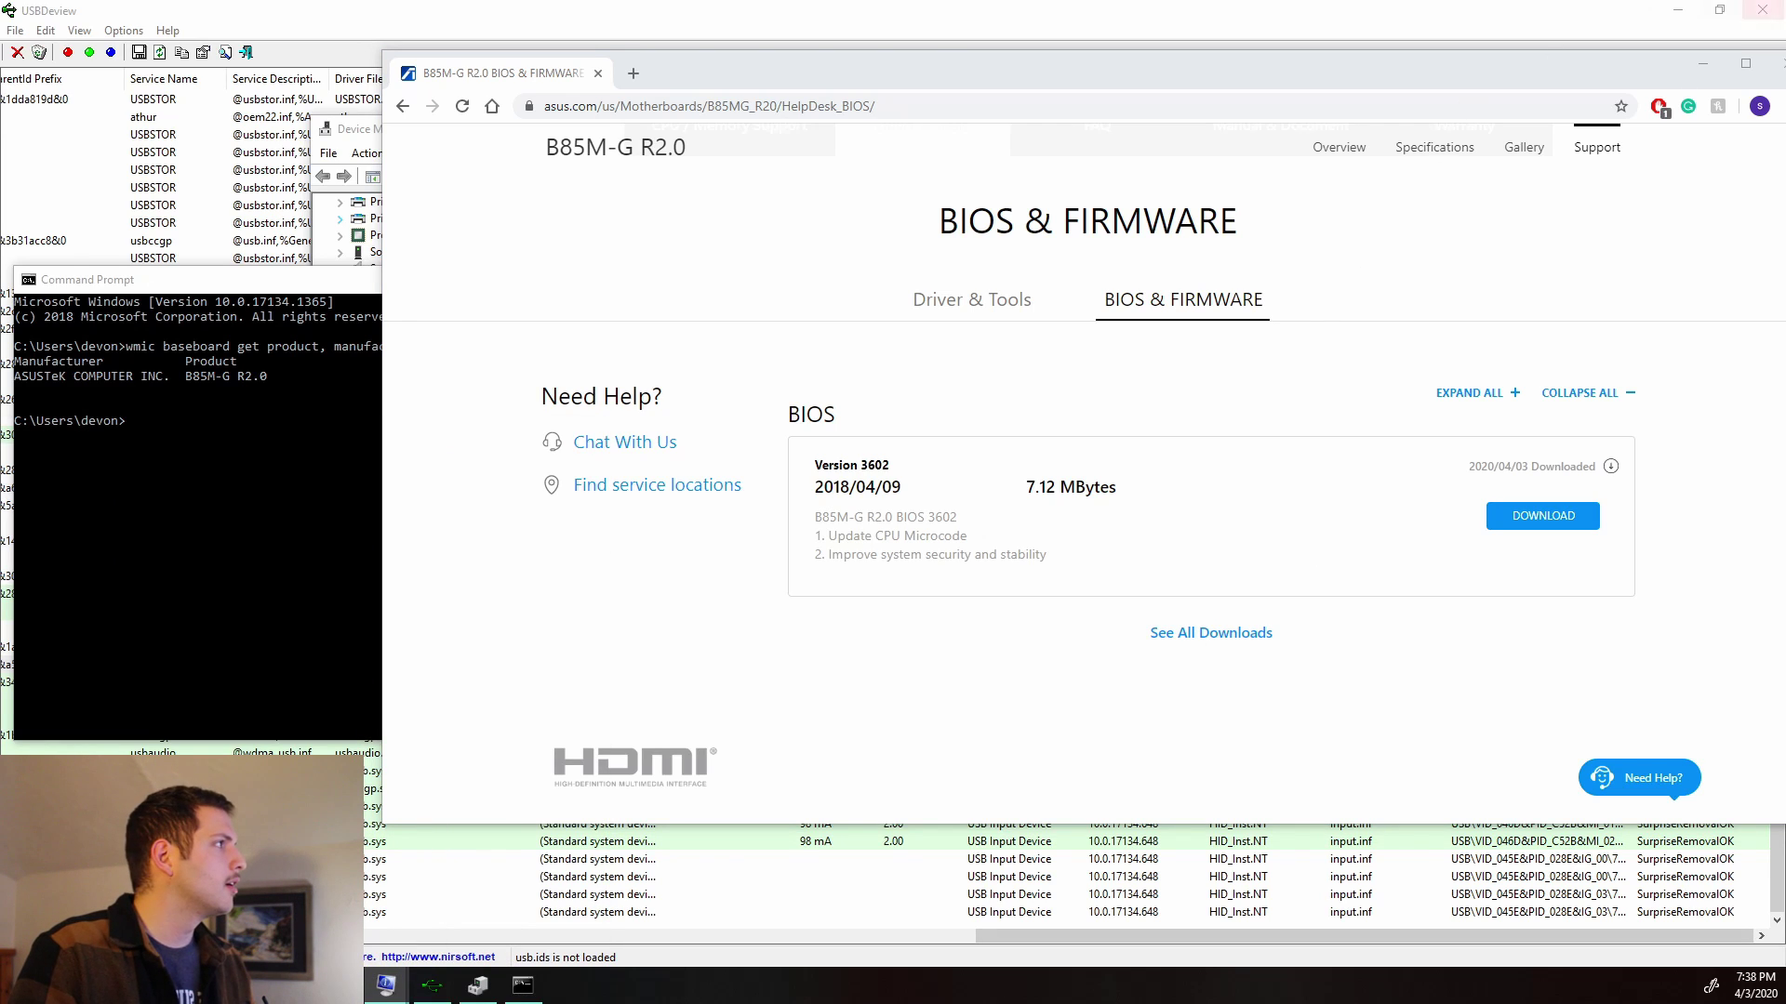
pyautogui.moveTo(1784, 76); pyautogui.dragTo(446, 36)
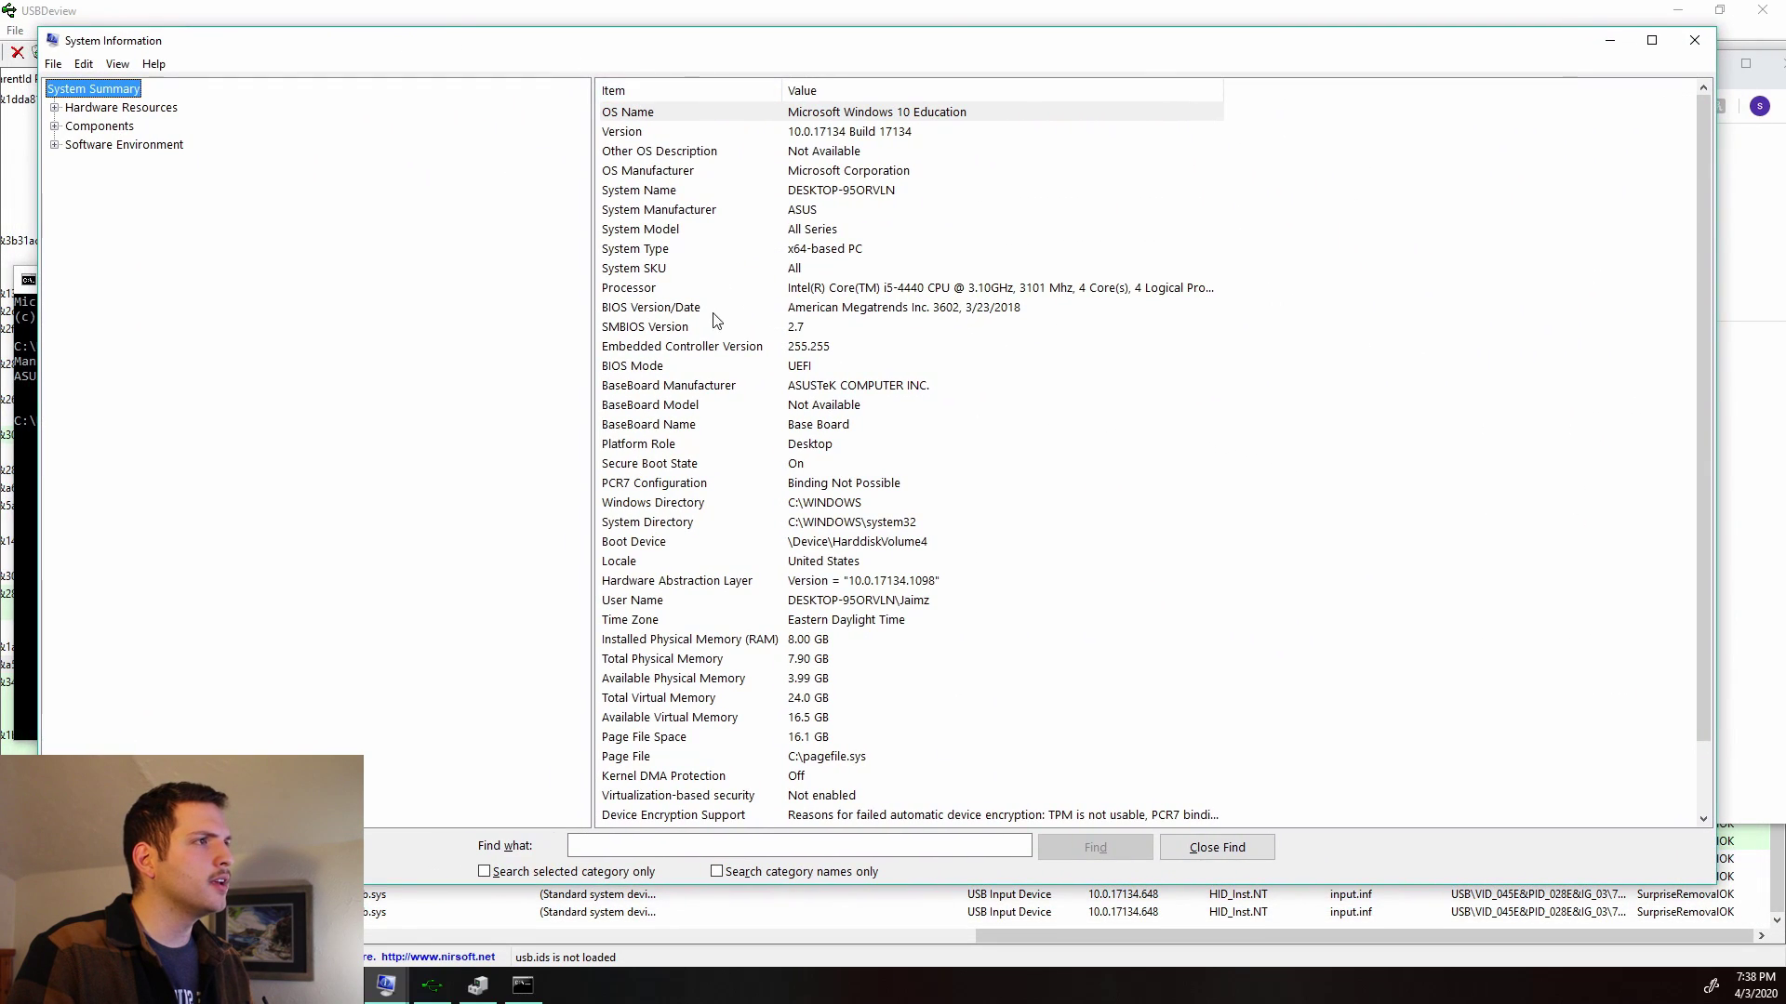
pyautogui.click(761, 332)
pyautogui.click(809, 249)
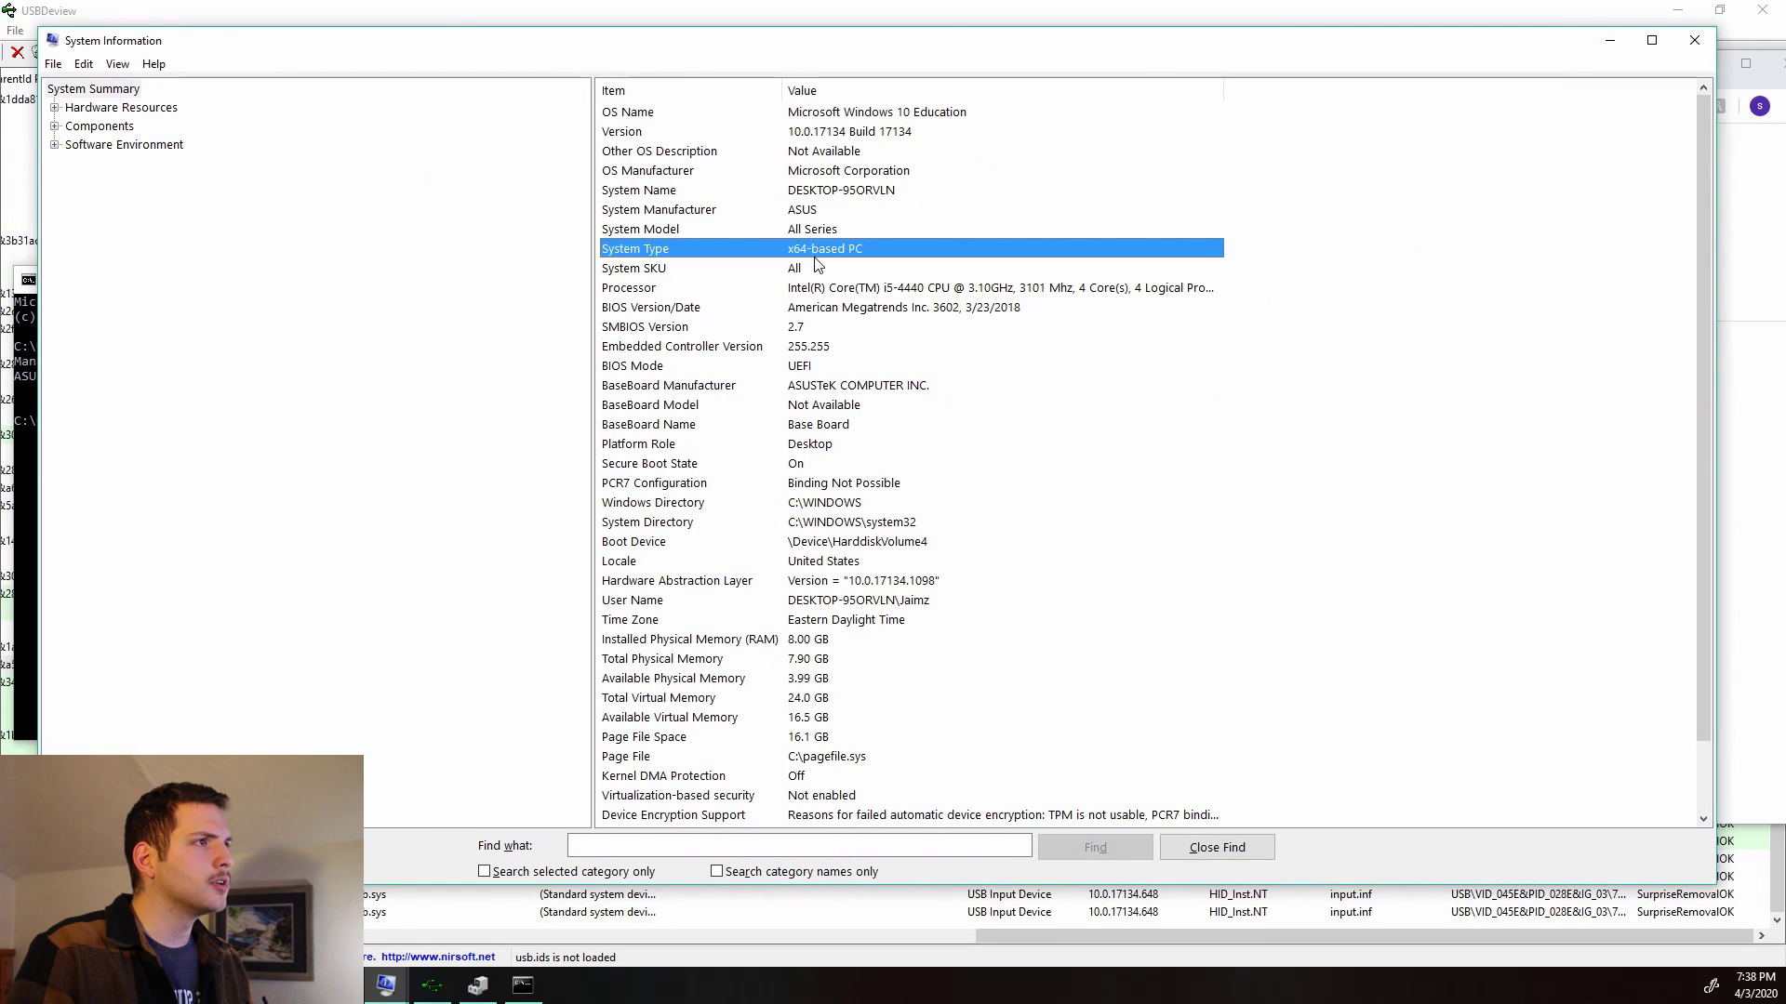
pyautogui.click(832, 310)
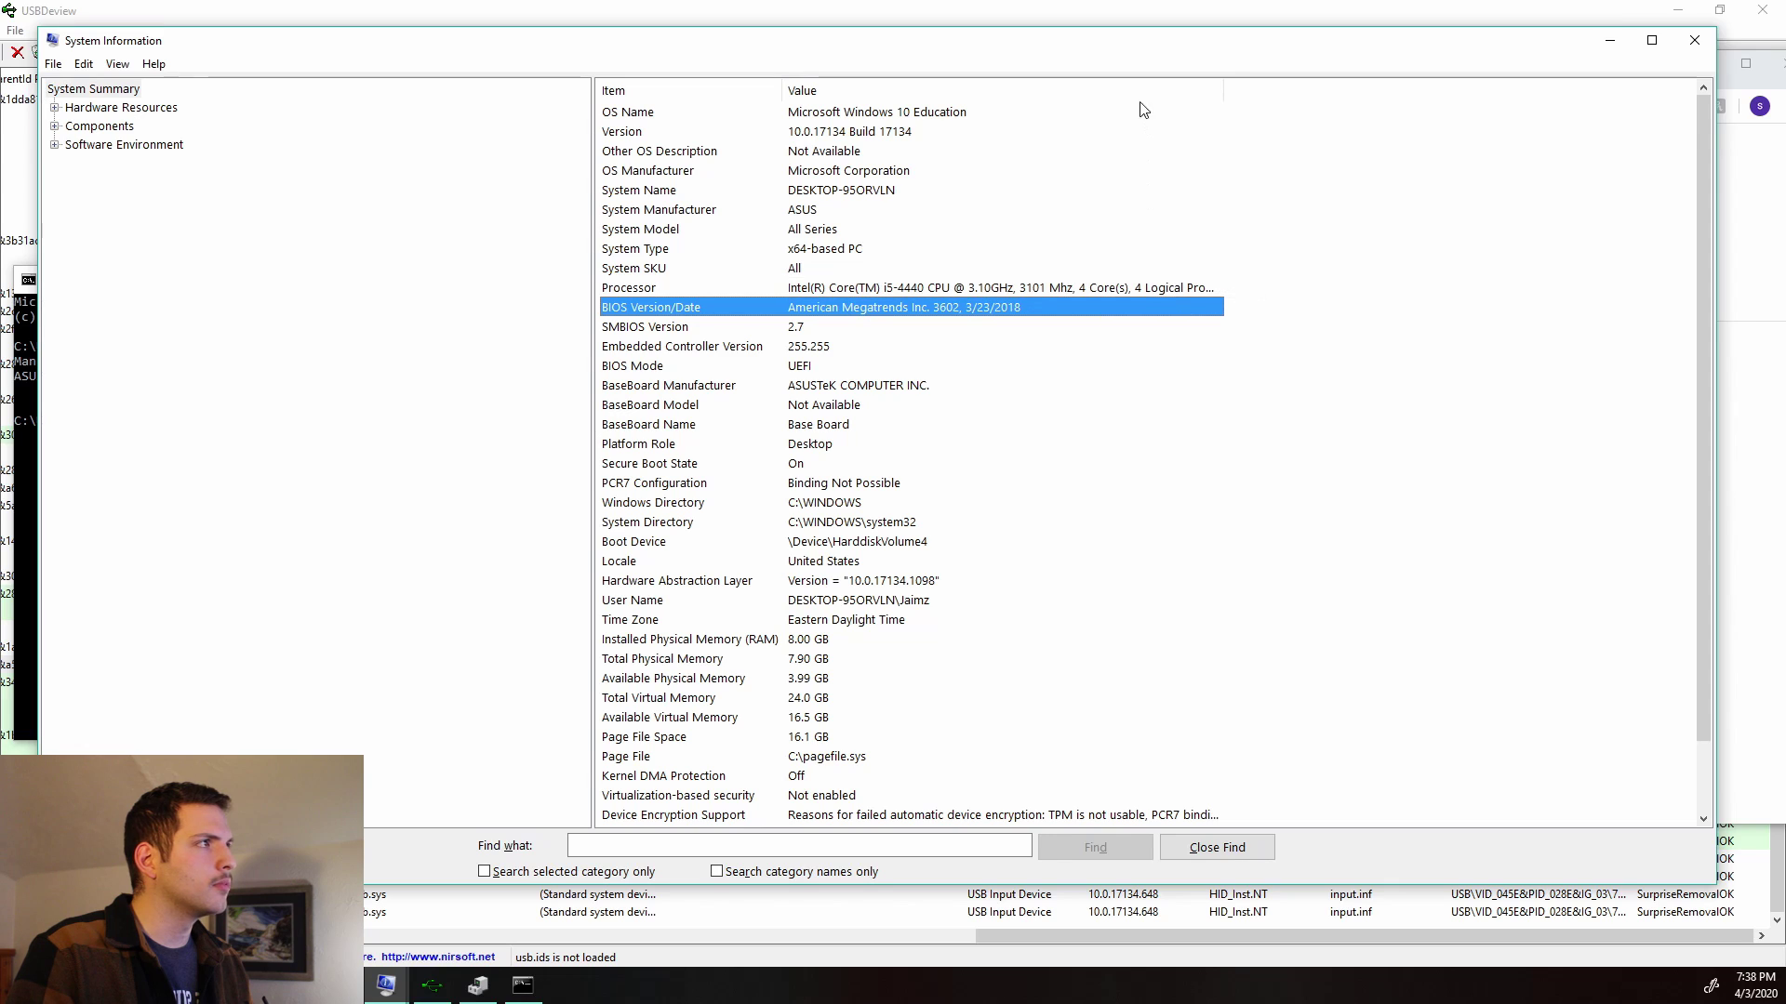
# Step: Arrange System Information and a narrowed browser window side by side to compare the installed BIOS version with the ASUS download
pyautogui.moveTo(1525, 45); pyautogui.dragTo(1070, 64)
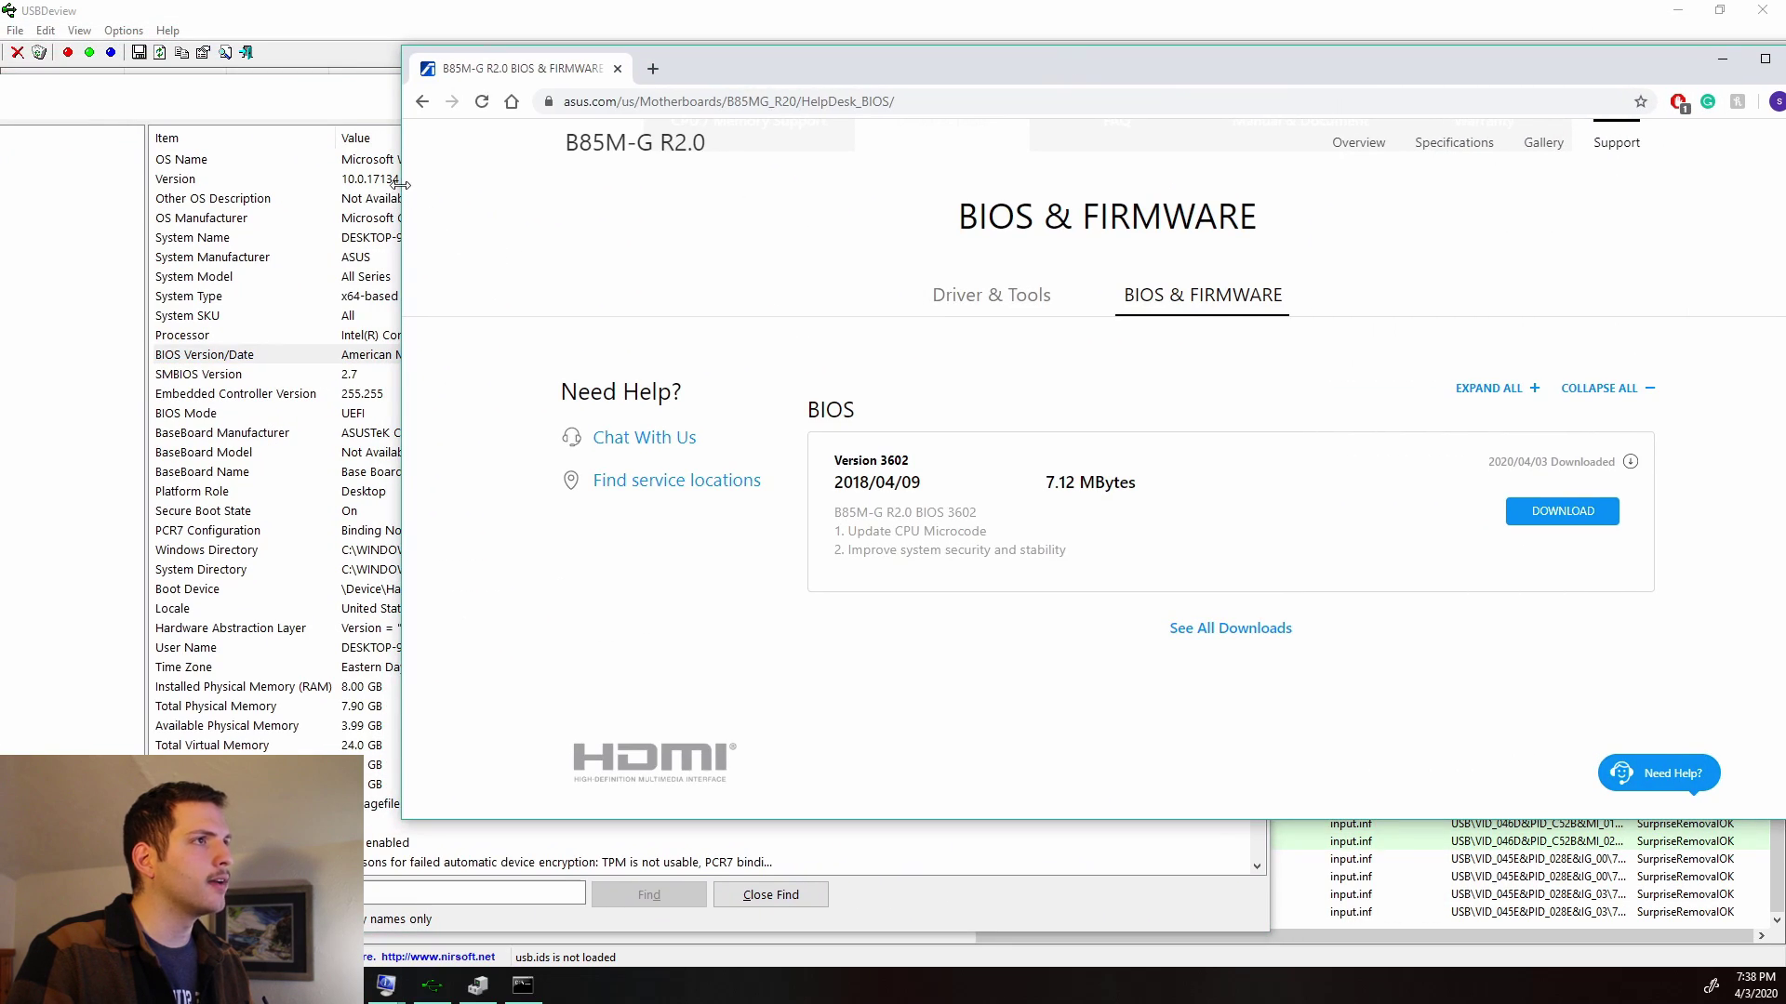
pyautogui.moveTo(400, 184); pyautogui.dragTo(877, 185)
pyautogui.moveTo(1203, 75); pyautogui.dragTo(933, 44)
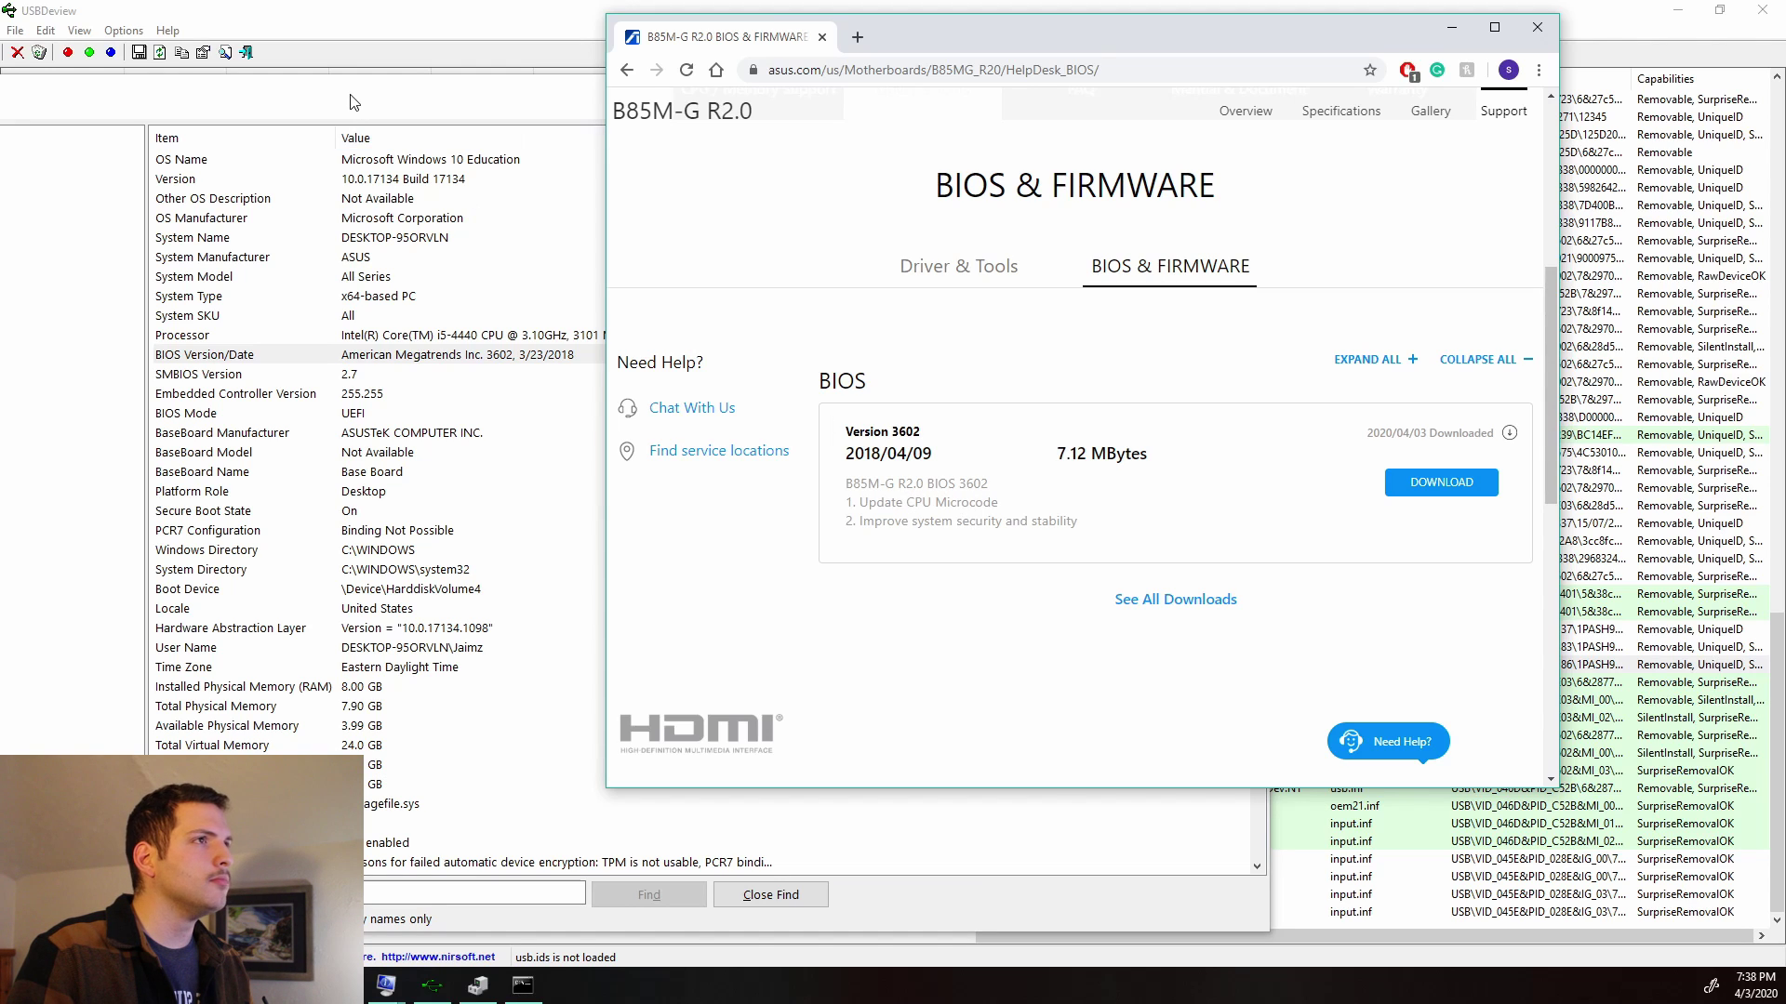
pyautogui.moveTo(350, 102); pyautogui.dragTo(1784, 103)
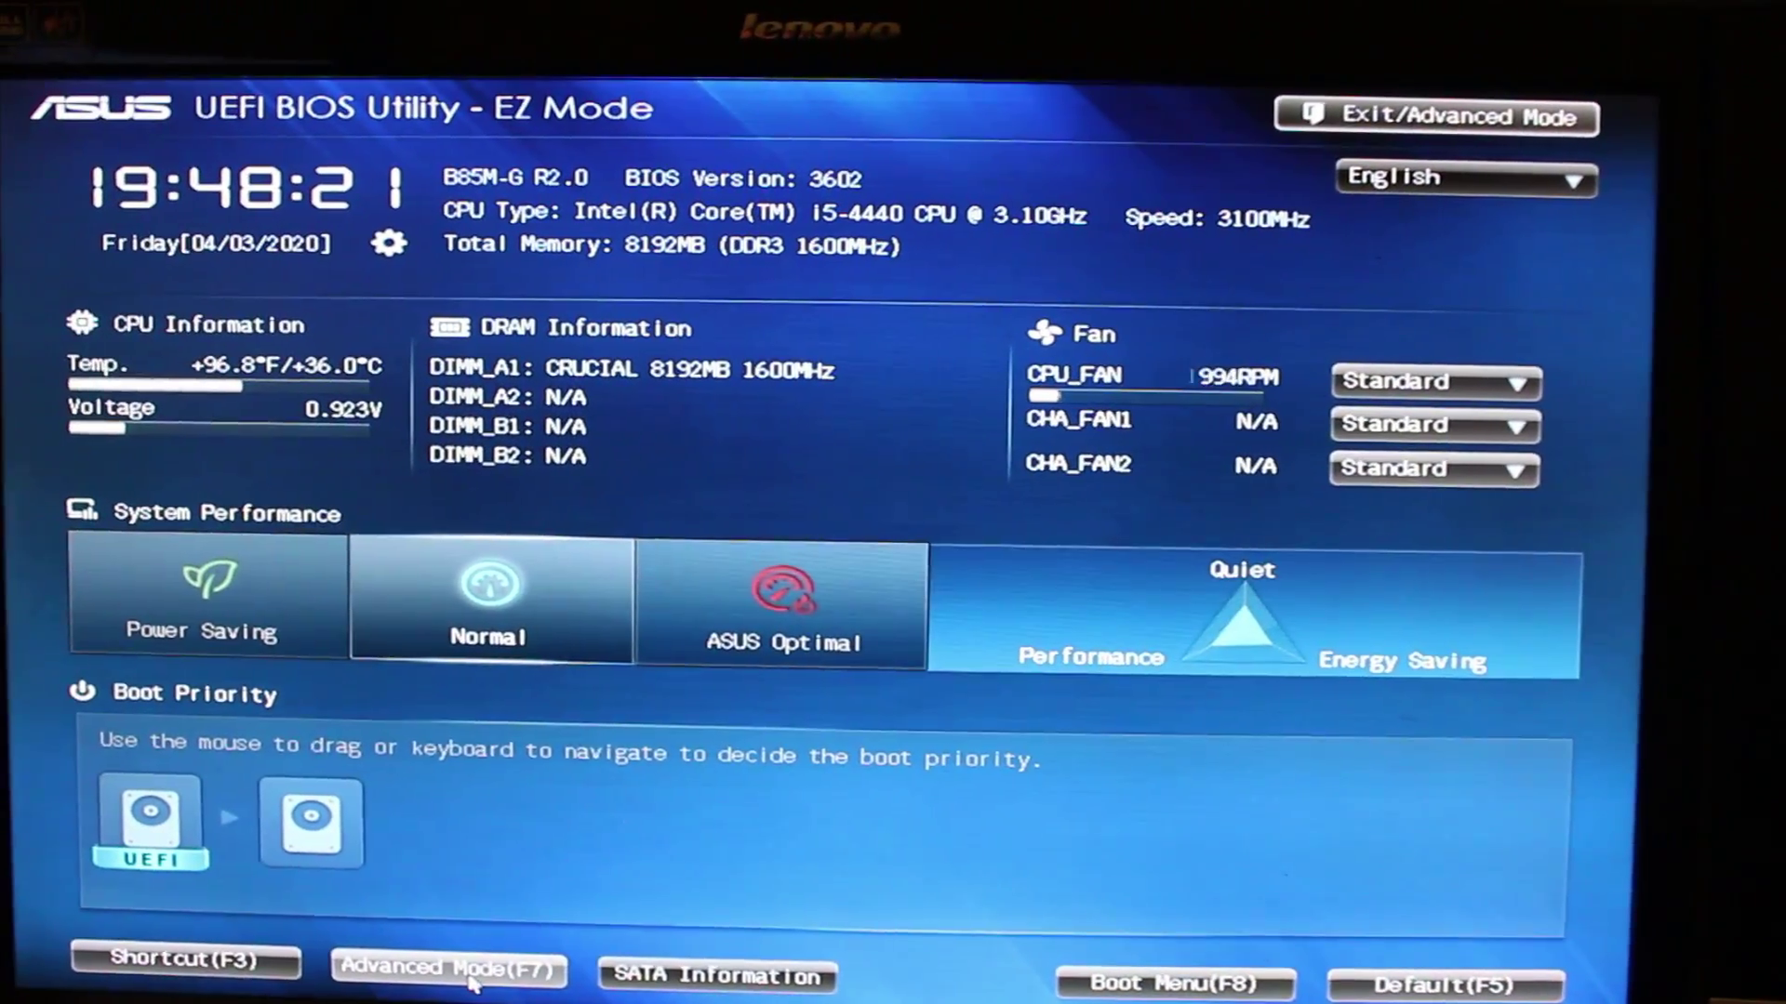
# Step: Open the ASUS EZ Flash 2 Utility from the BIOS's Advanced Mode and select the first listed drive
pyautogui.click(442, 951)
pyautogui.press('Return')
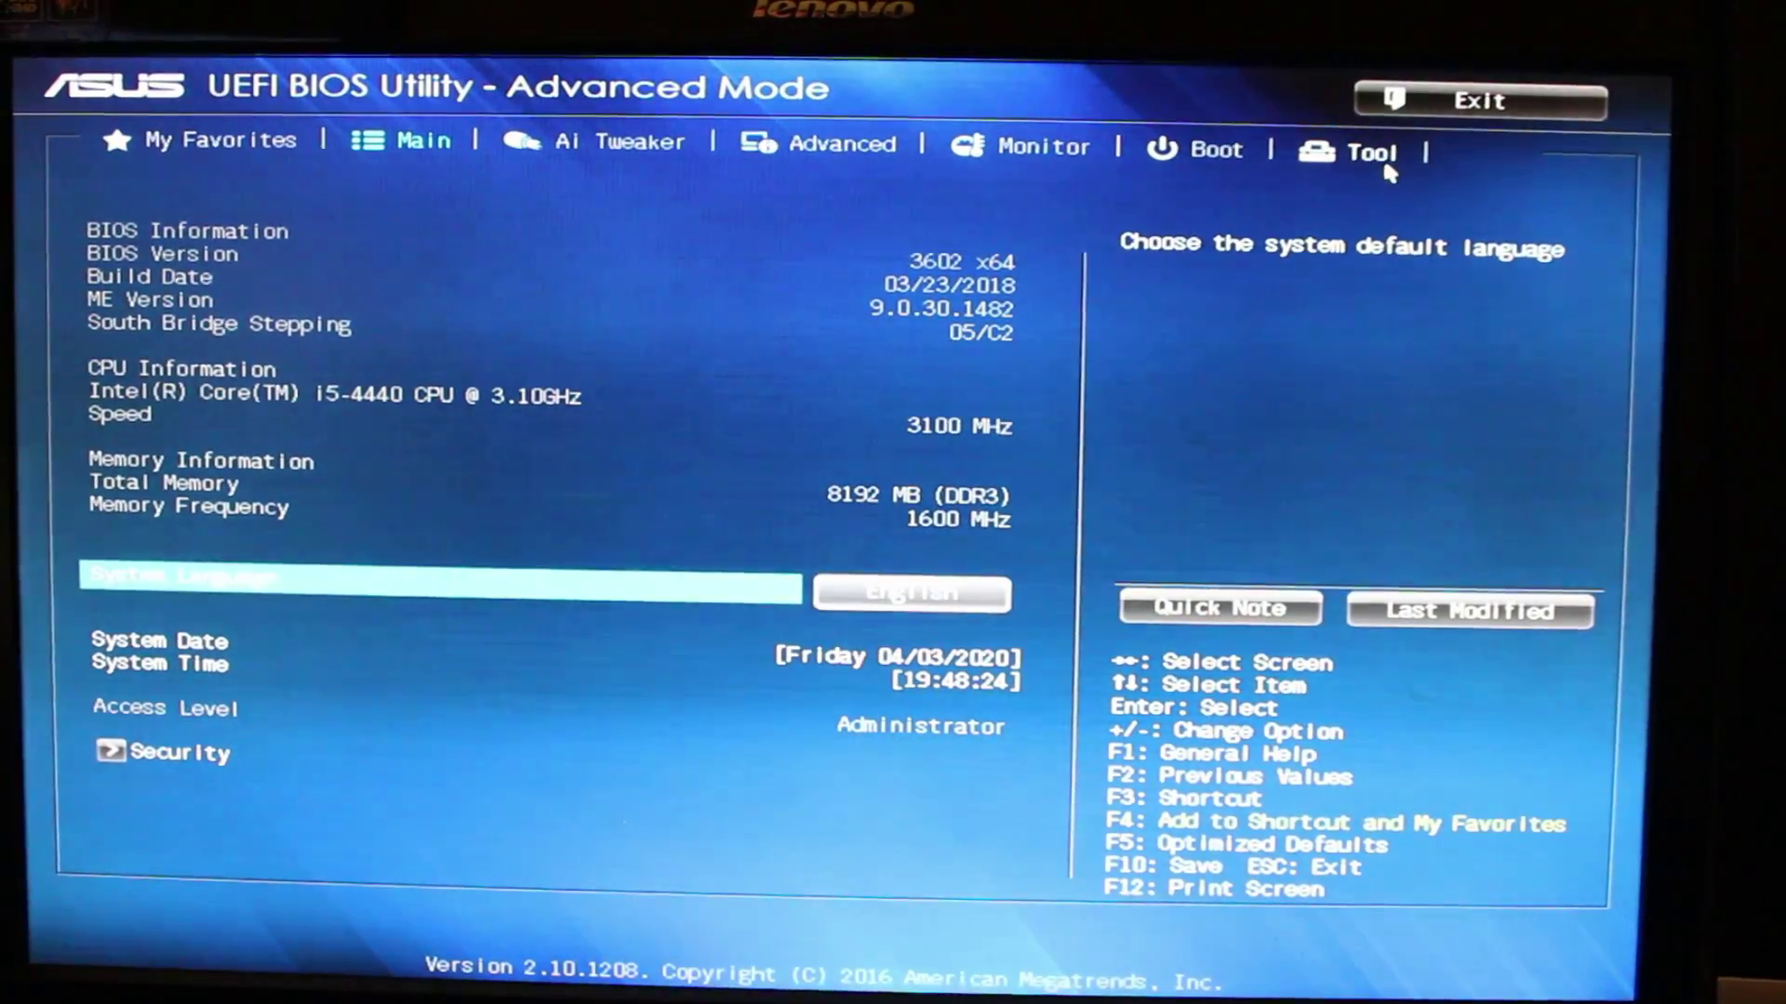
pyautogui.click(1386, 167)
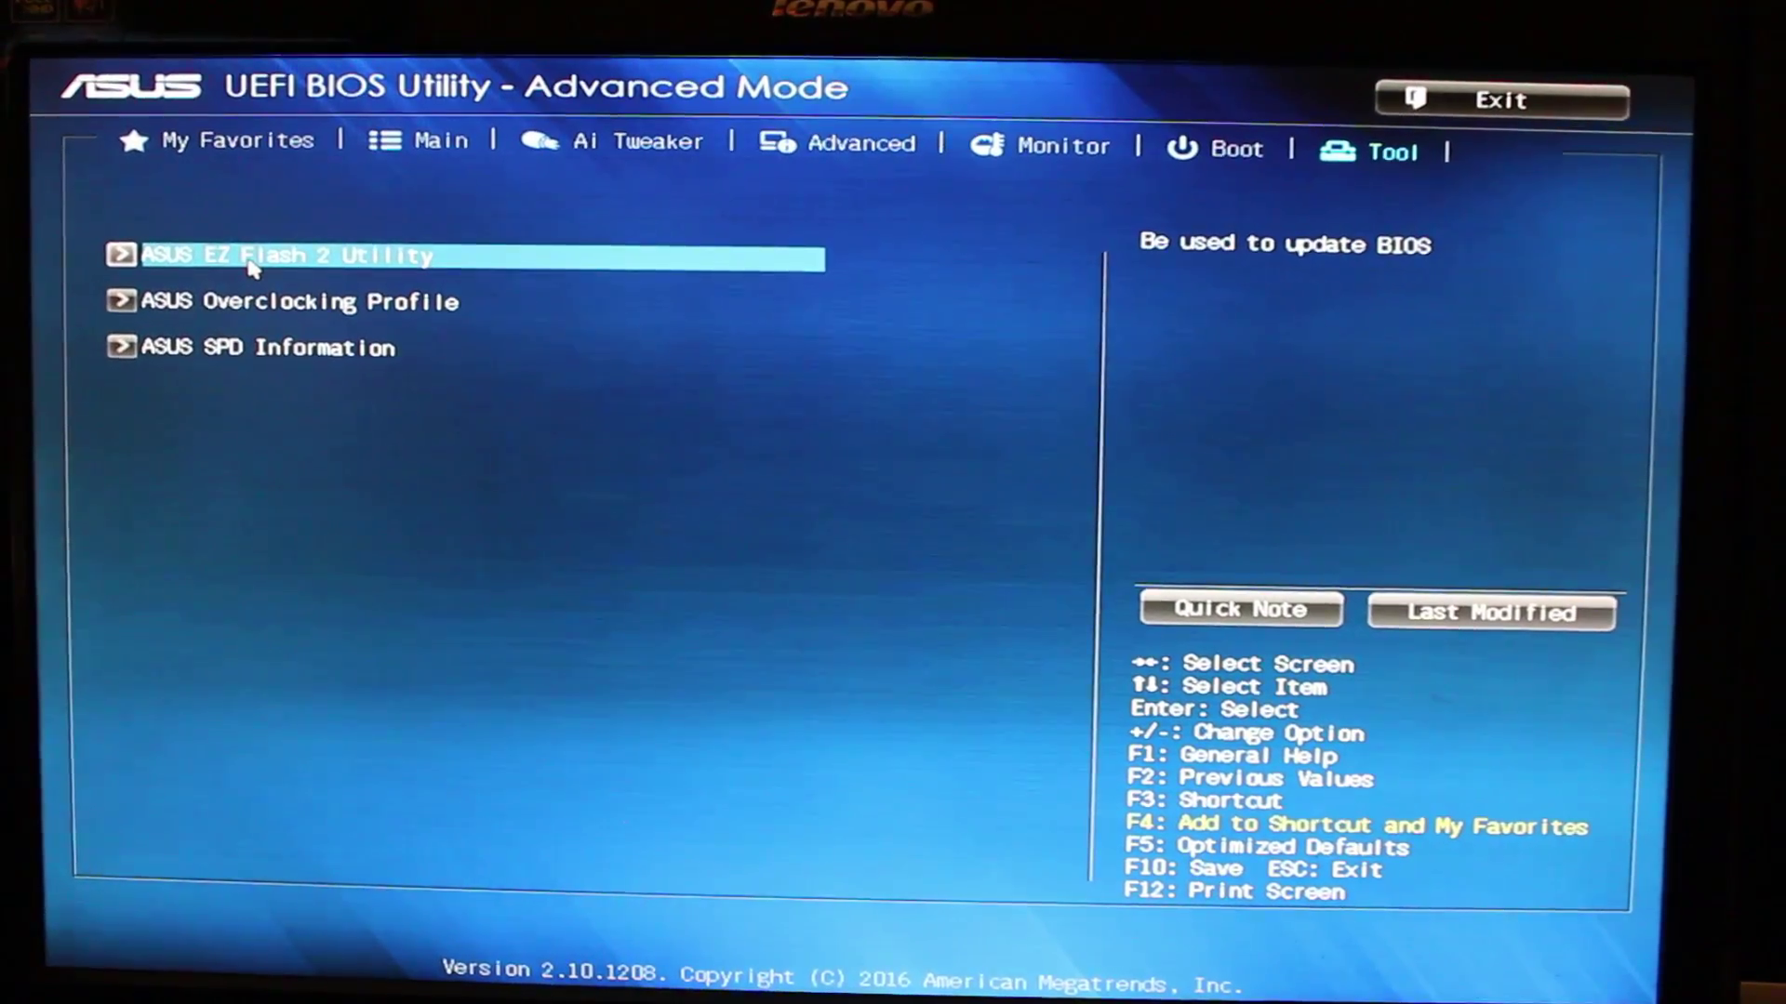
pyautogui.click(253, 264)
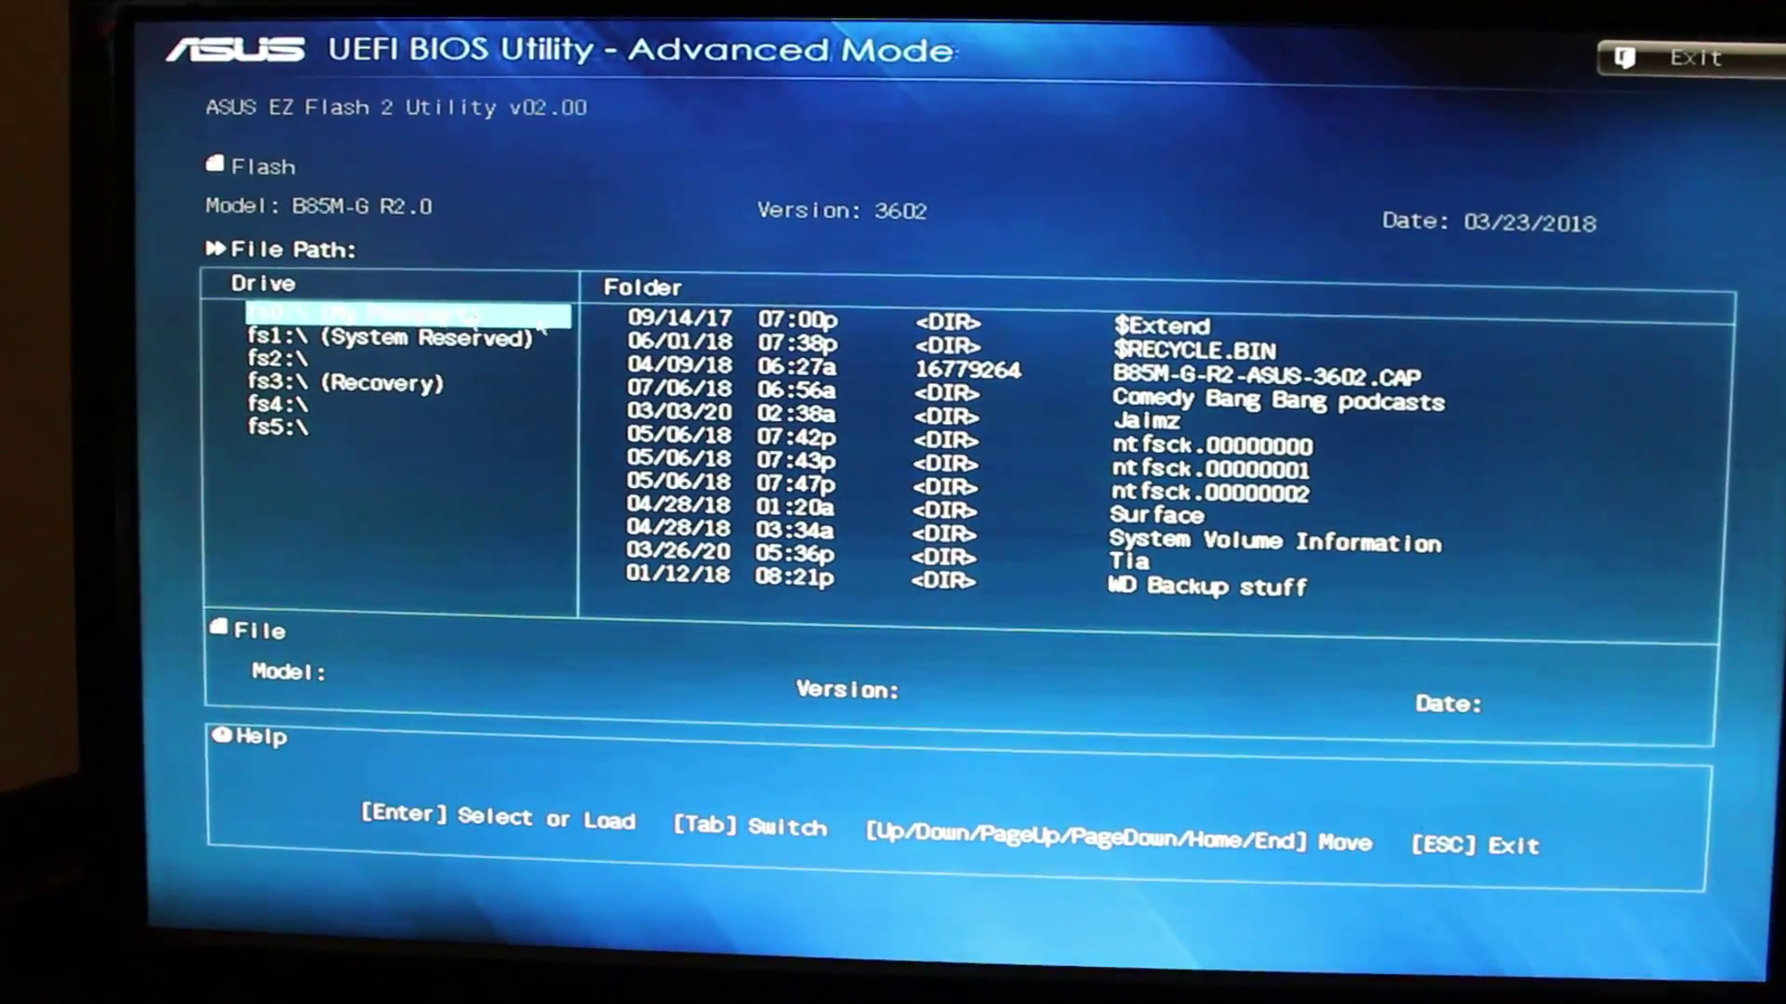
pyautogui.click(428, 316)
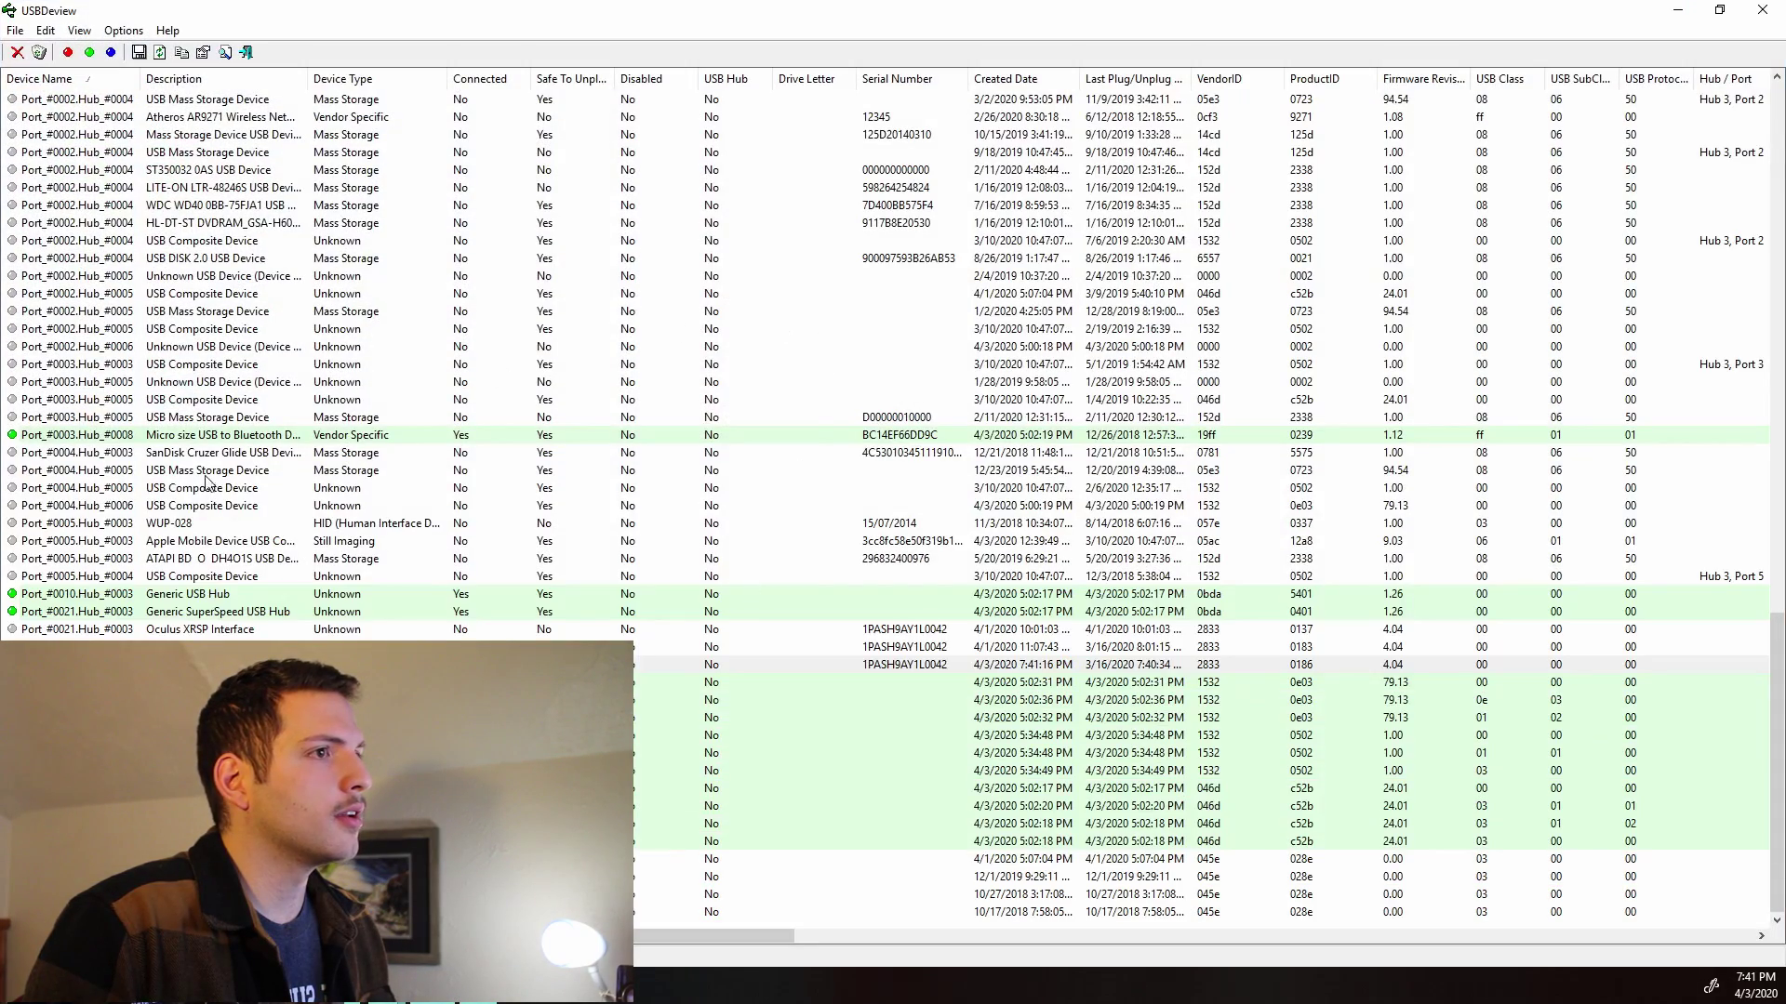
# Step: In USBDeview, check the power and USB version of the headset entry with product ID 0186, and minimize the window
pyautogui.click(205, 664)
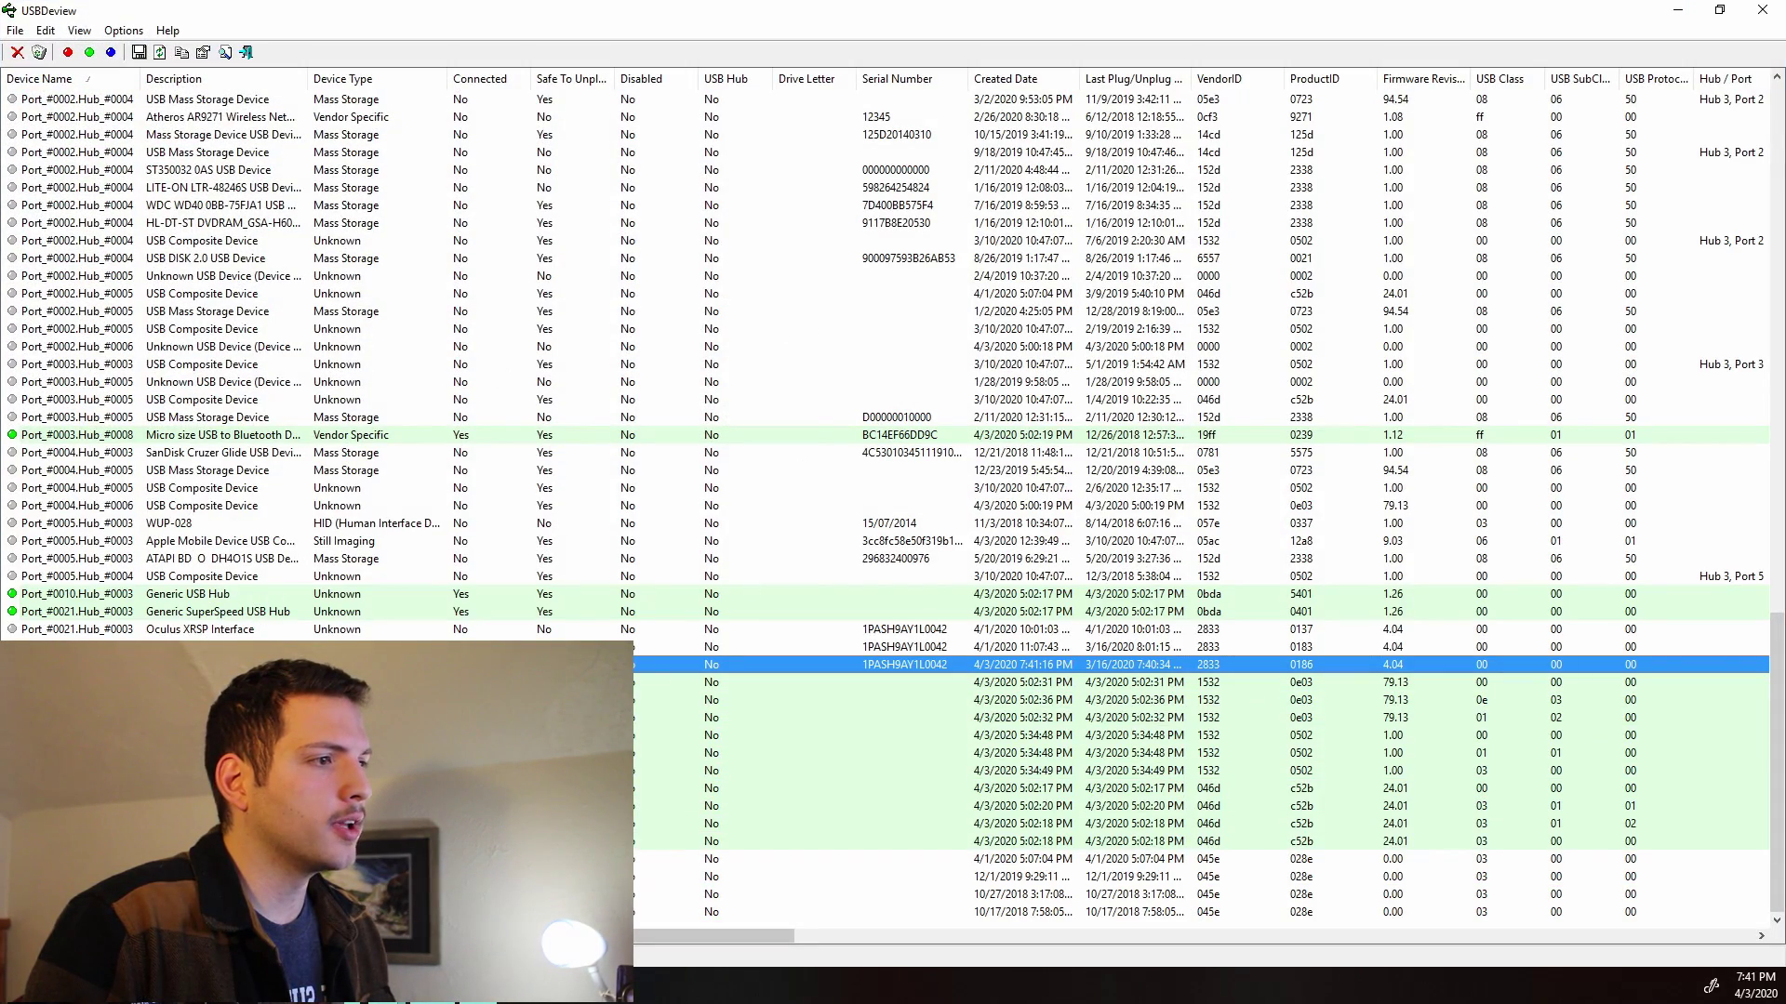
pyautogui.moveTo(706, 935); pyautogui.dragTo(1716, 921)
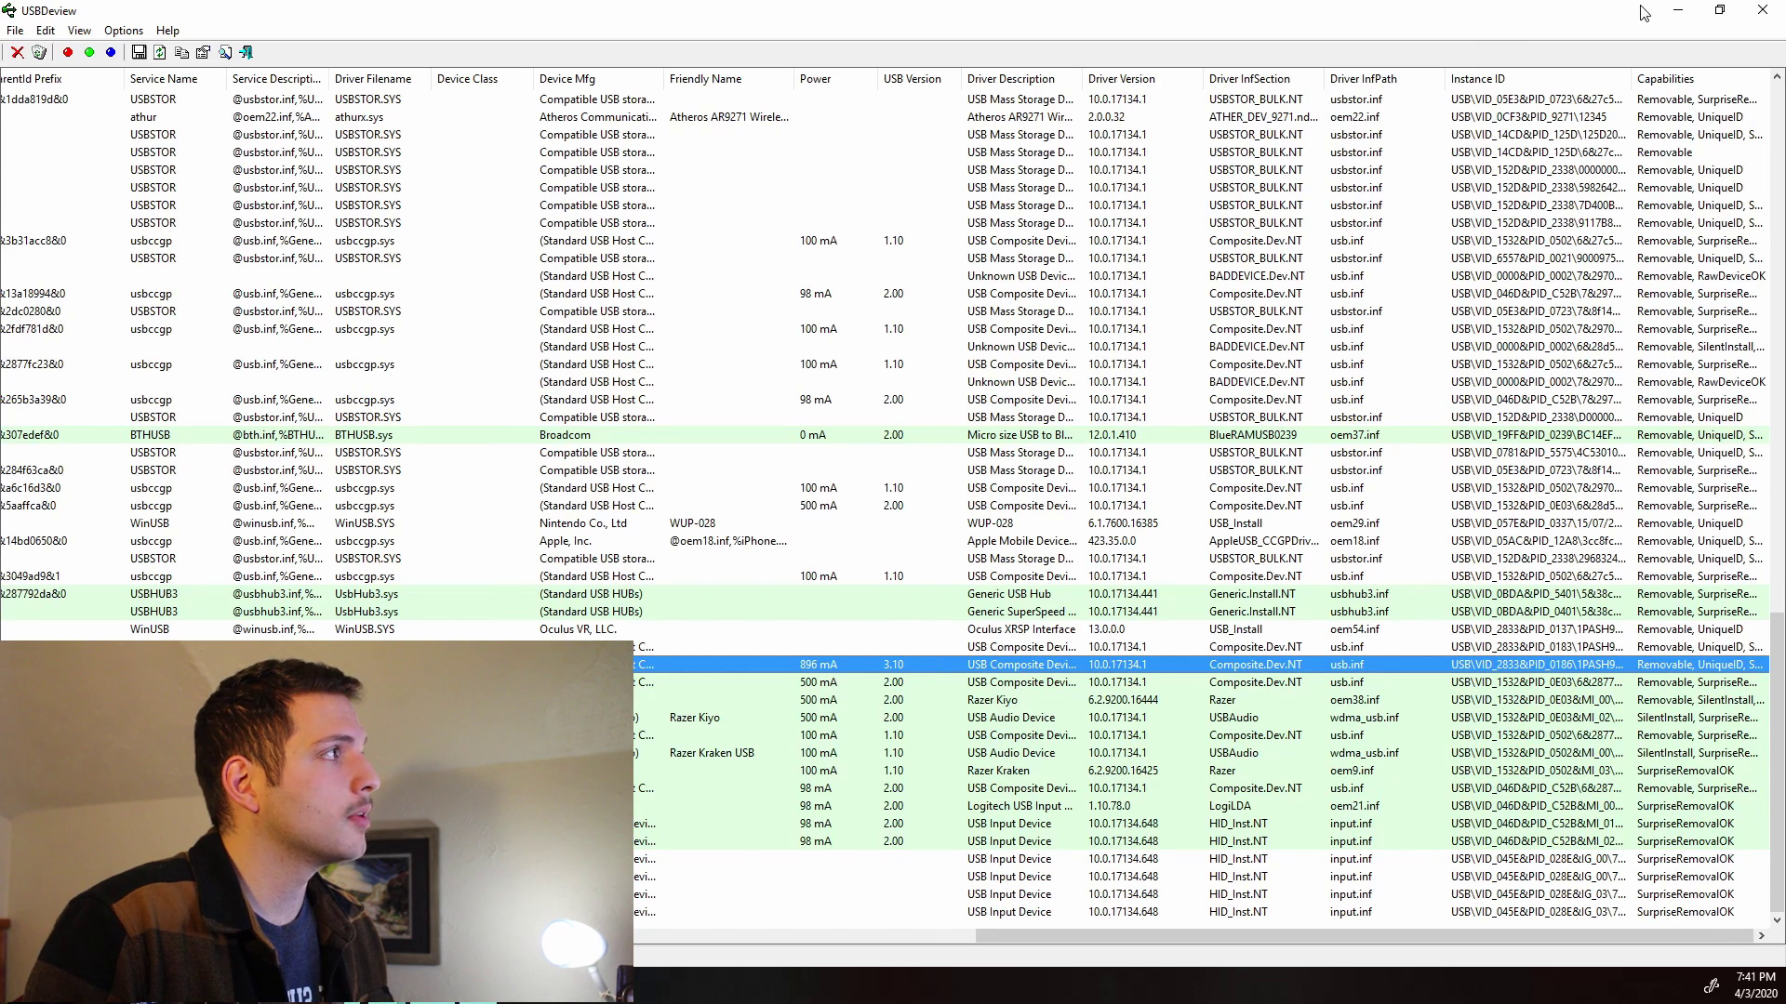
pyautogui.click(1677, 11)
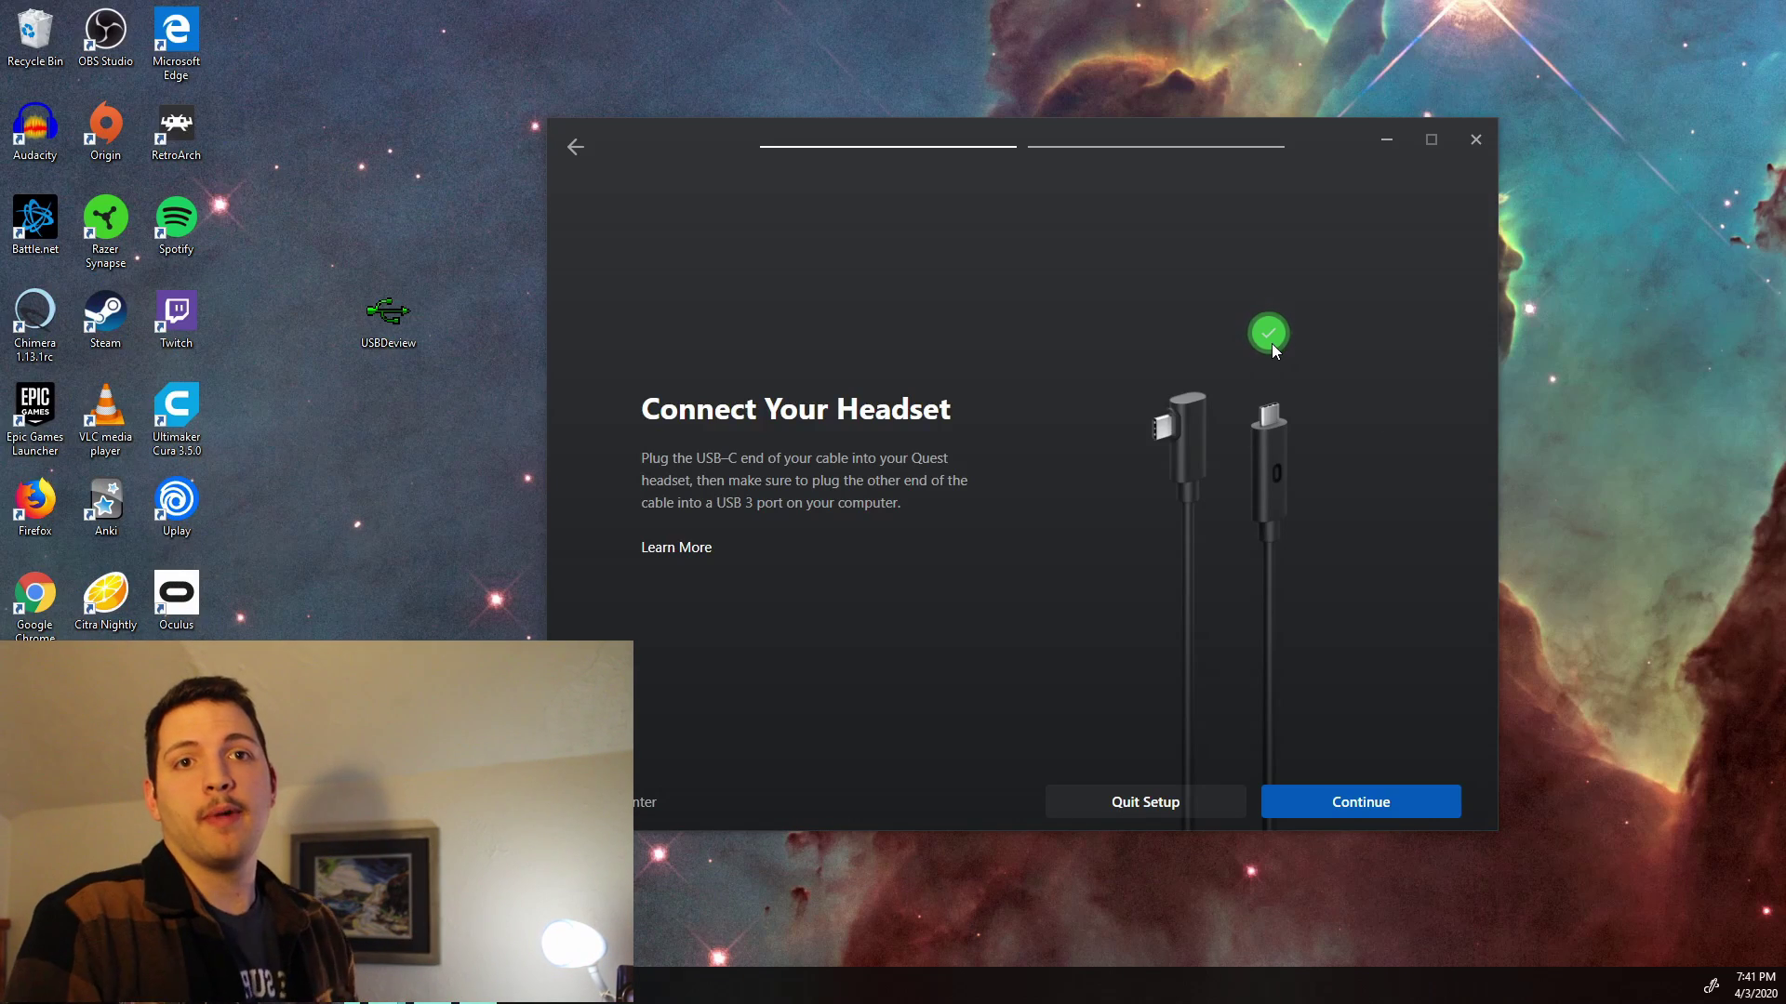